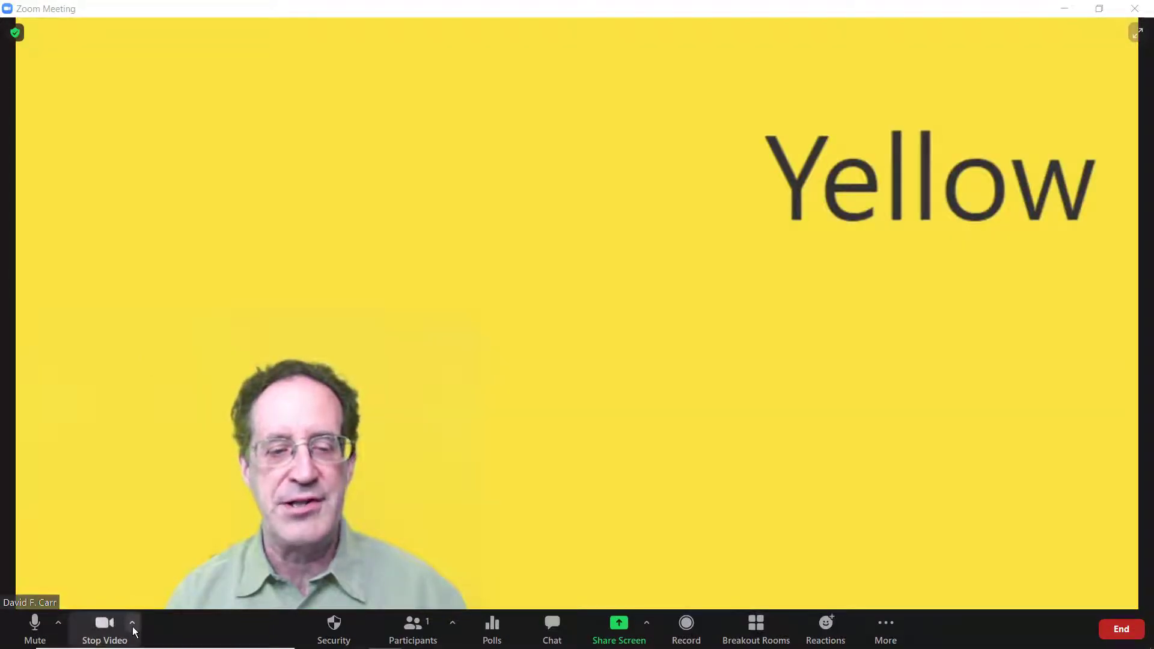
Step: Check the list of cameras available for the meeting, including OBS Virtual Camera
left_click(133, 626)
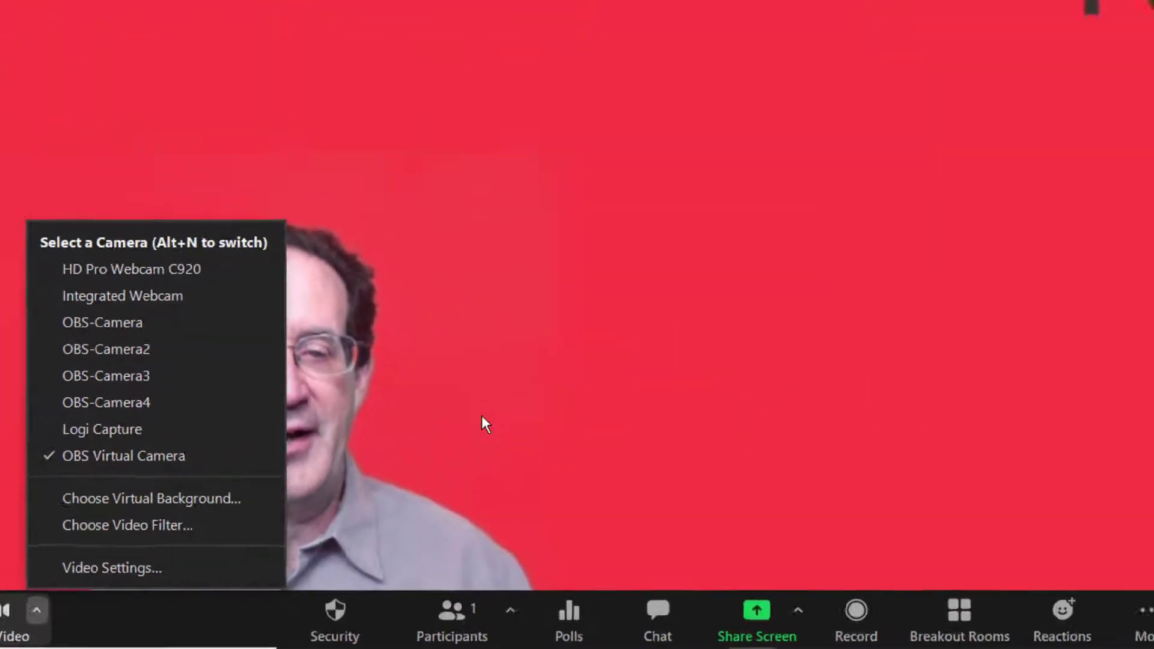
right_click(822, 353)
left_click(390, 394)
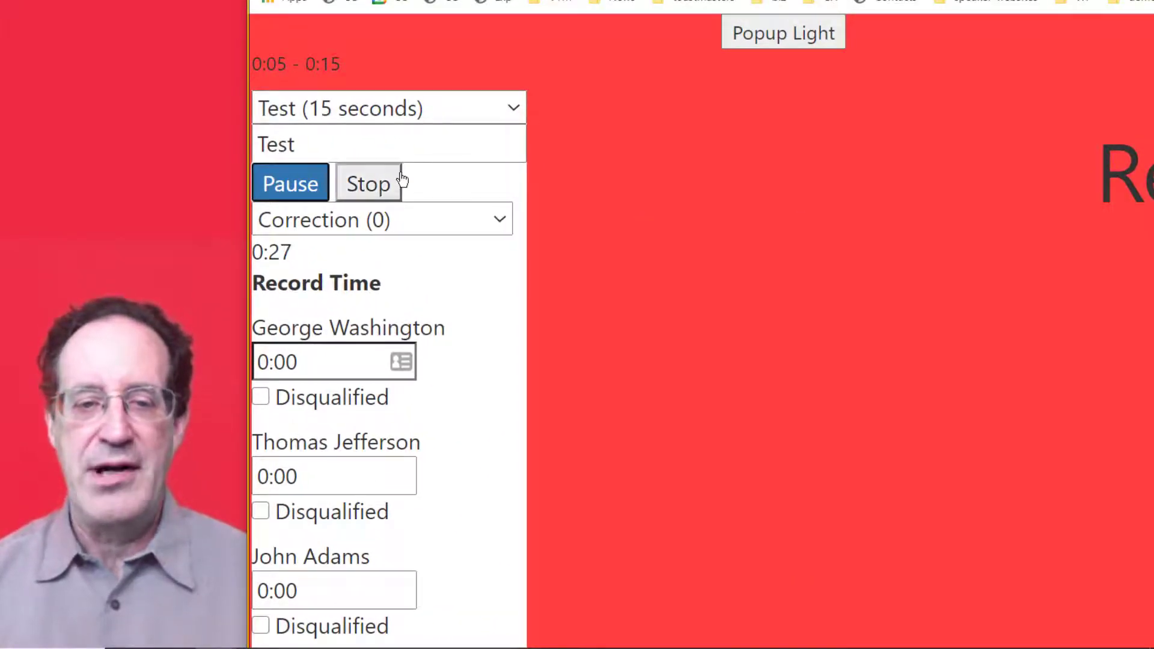
Step: Stop the running Test timer and manually show the green, yellow and red signal colors in turn
left_click(368, 184)
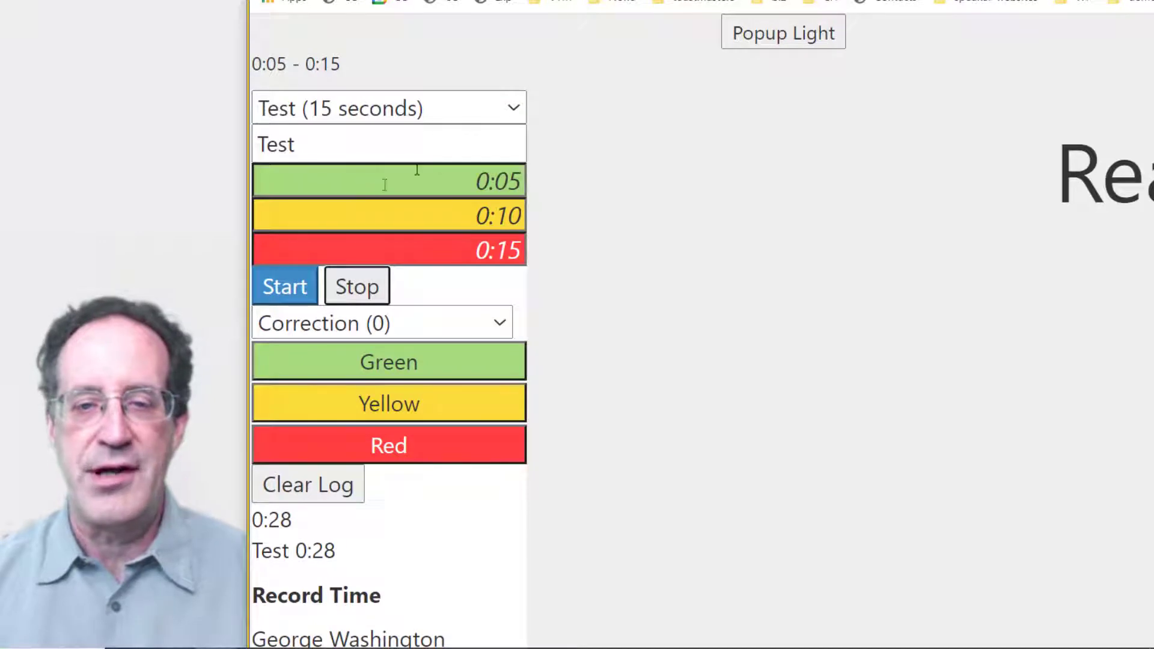
left_click(425, 368)
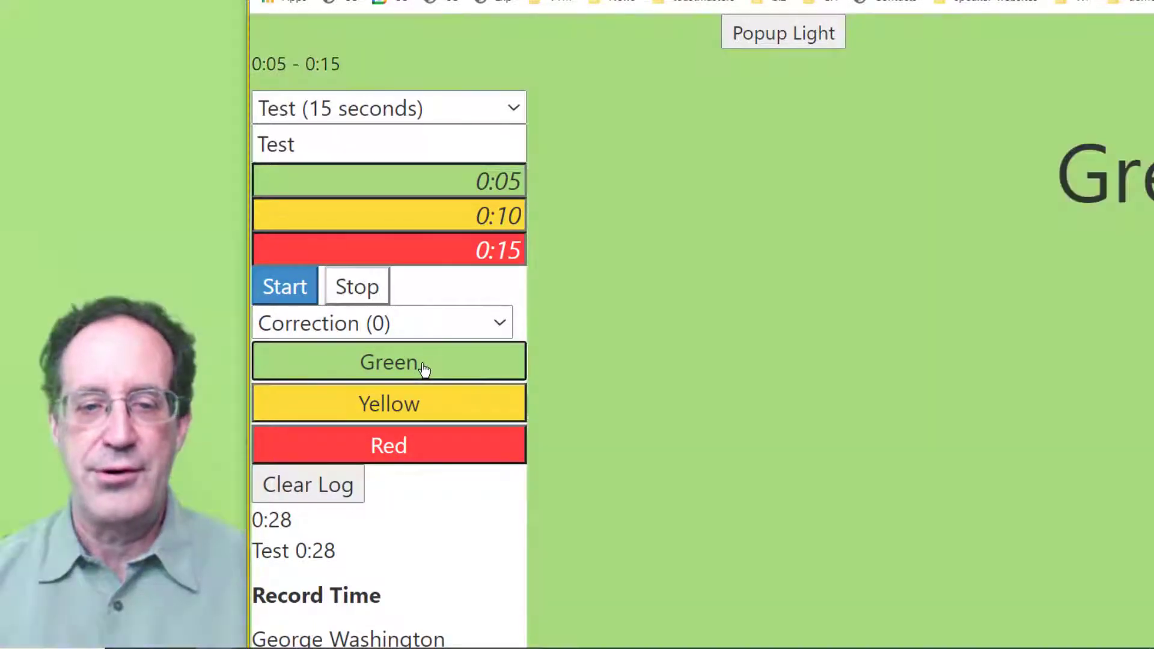
left_click(417, 411)
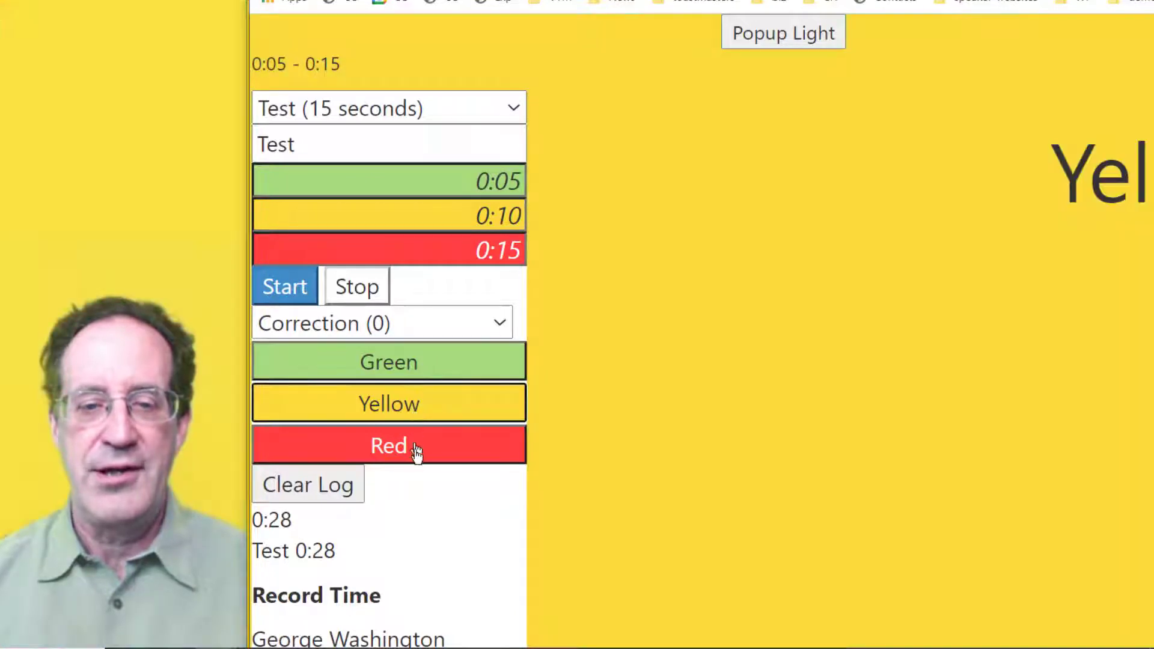
left_click(417, 450)
Step: Choose the George Washington (5:00 - 7:00) speech in the timer and start timing it
left_click(493, 108)
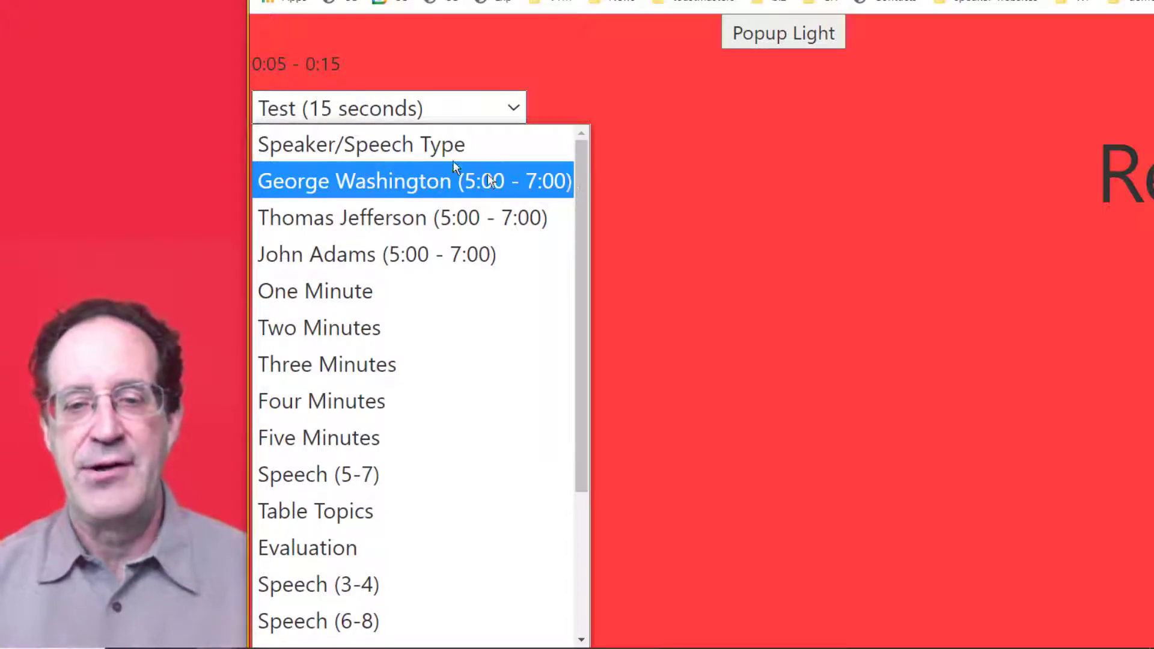
left_click(380, 186)
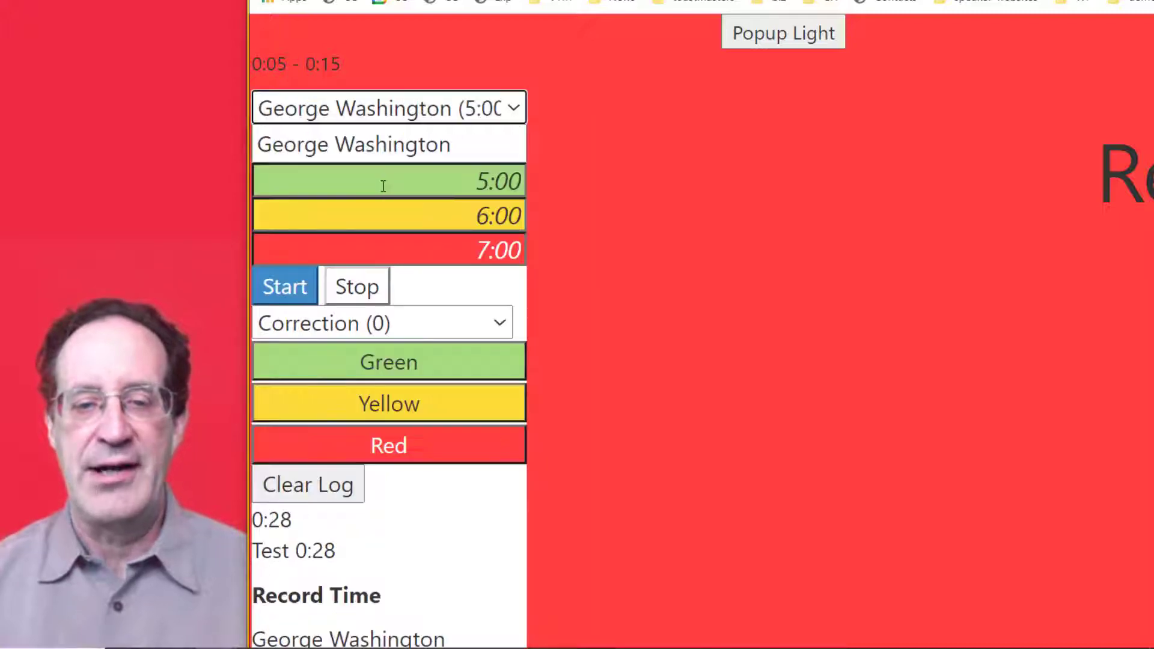
left_click(277, 294)
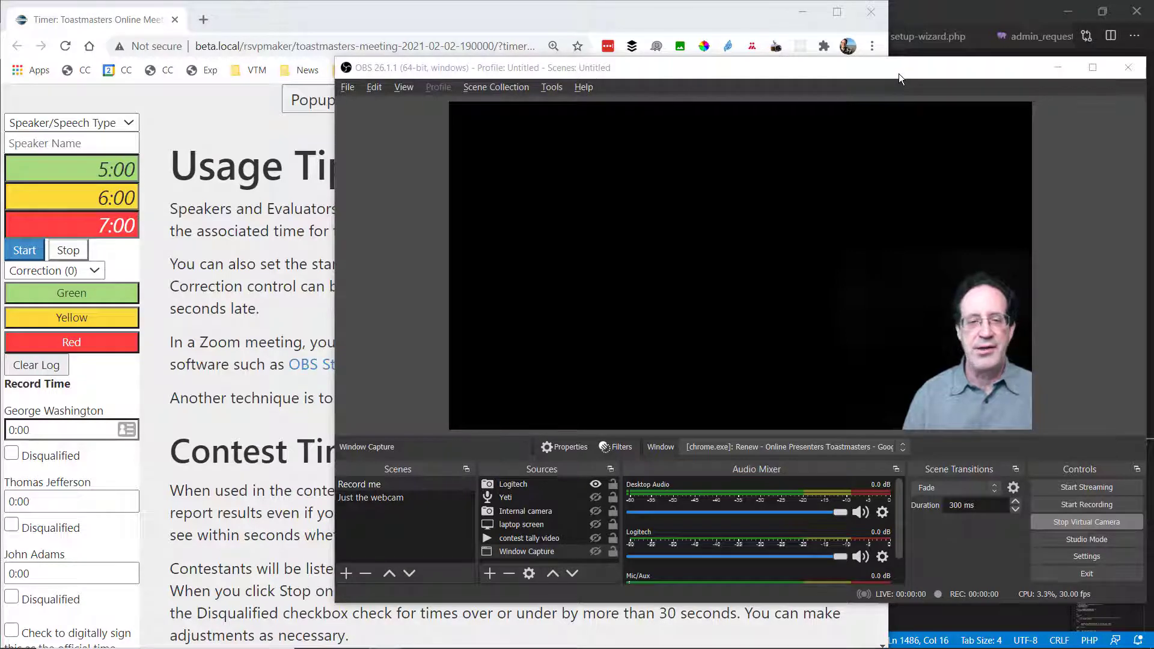
Step: Look over the timer page, then switch to OBS and compare the Just the webcam and Record me scenes
left_click(222, 265)
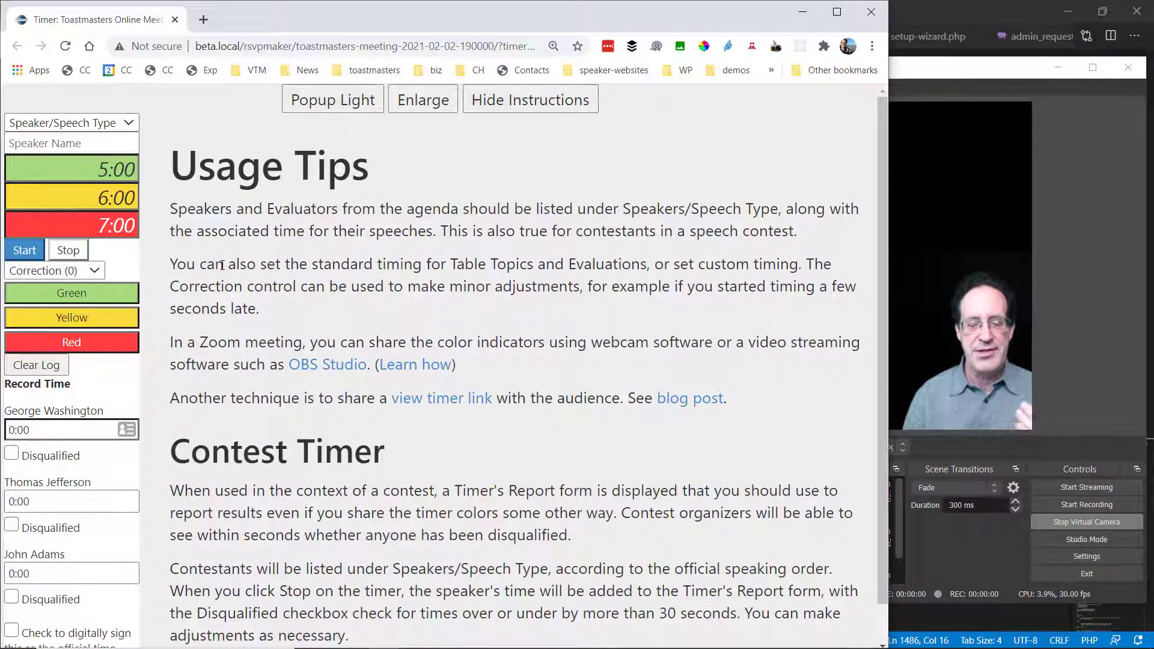
left_click(960, 68)
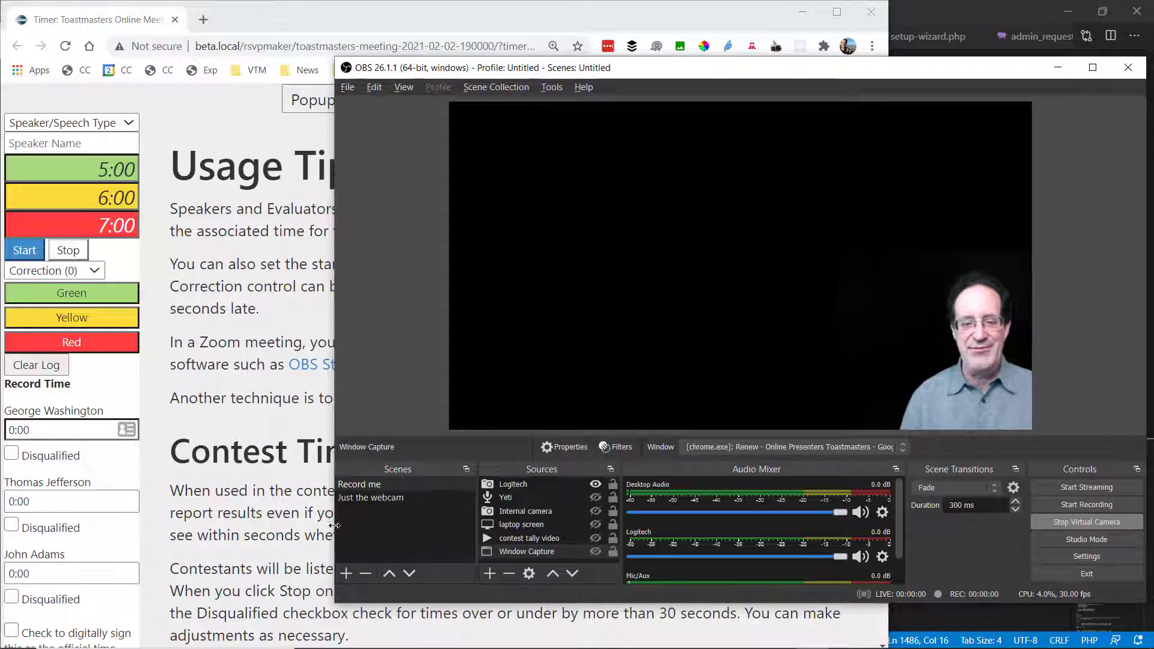
left_click(376, 501)
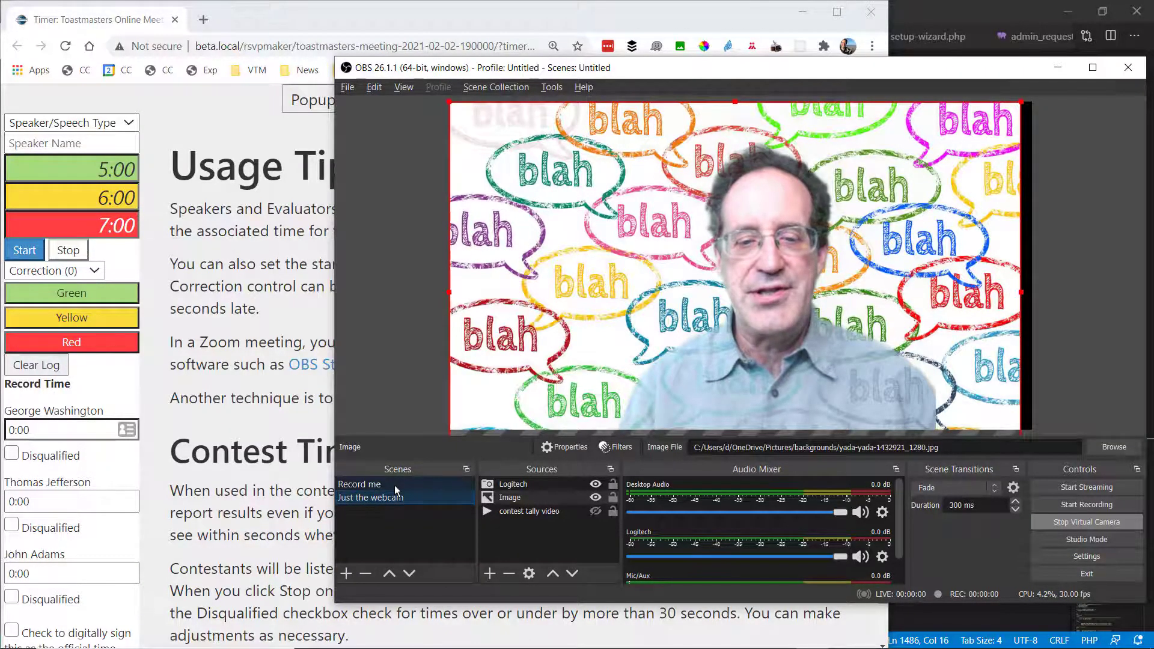
left_click(394, 485)
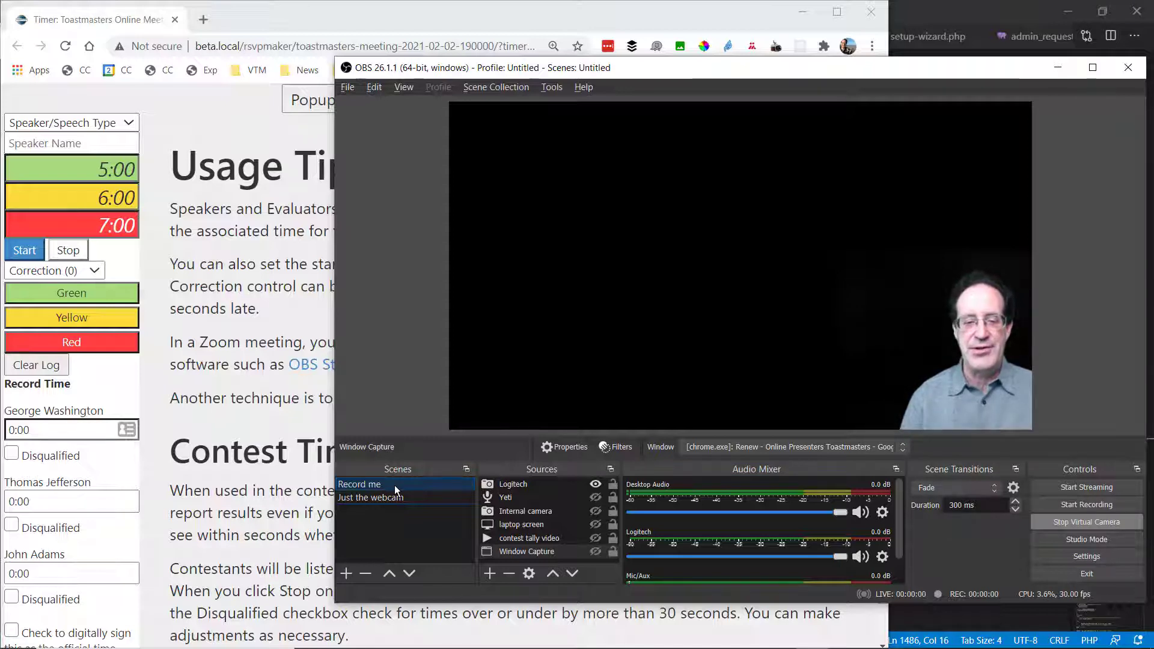
Step: Add a new scene named "Timer in the Background"
left_click(351, 575)
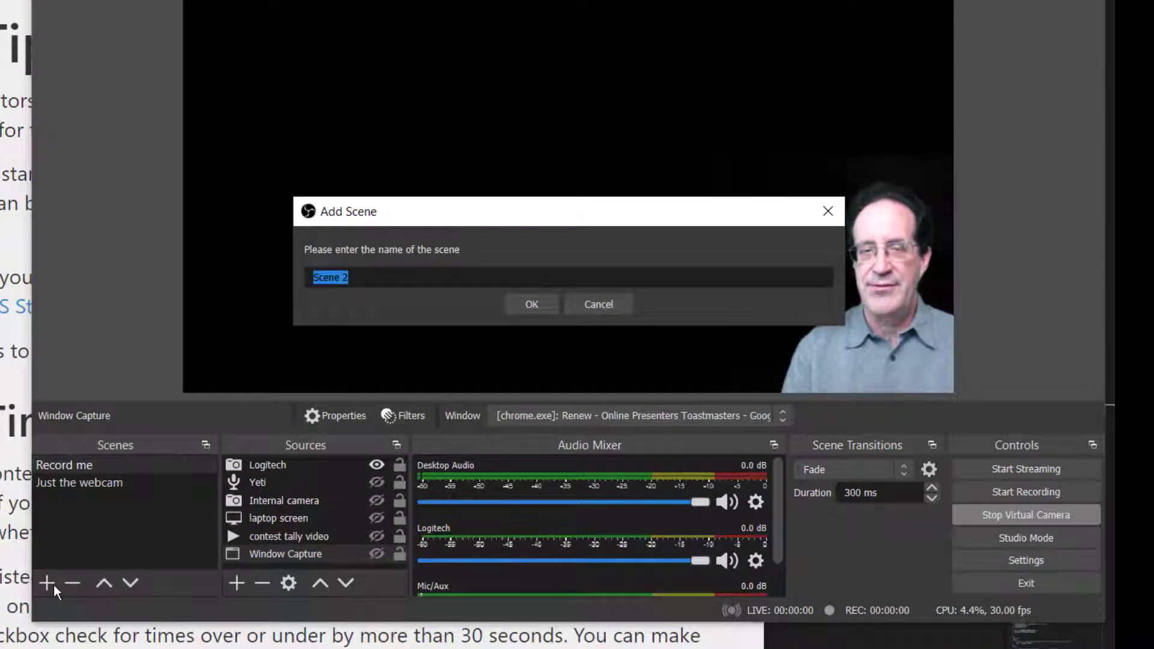
type("T")
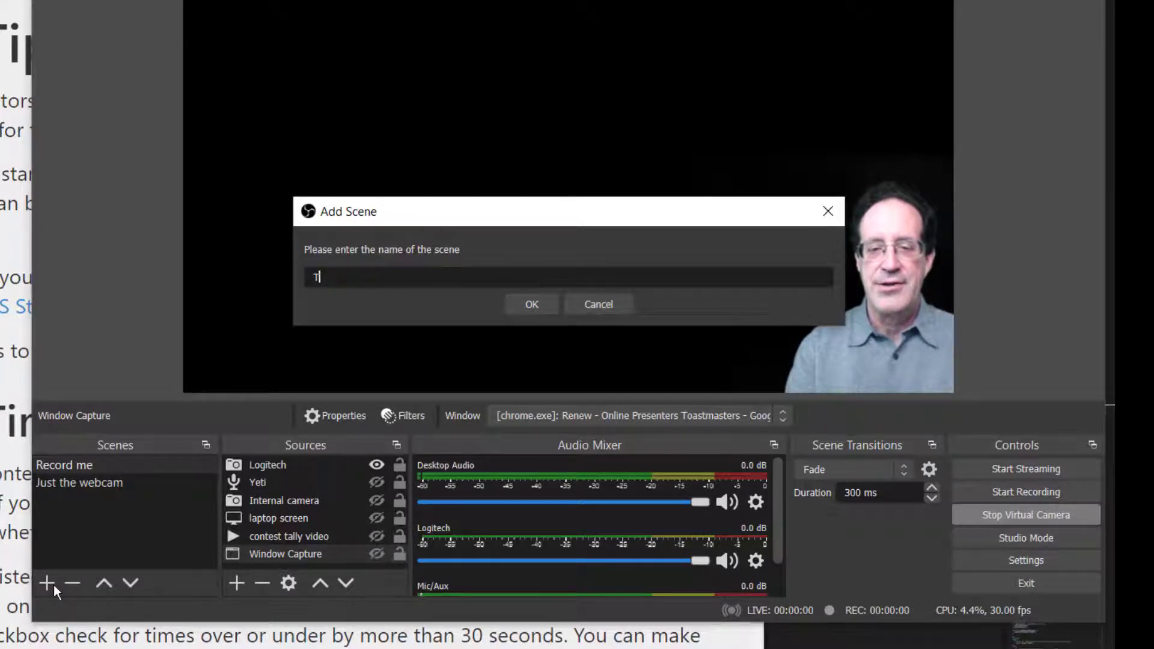
type("imer in ")
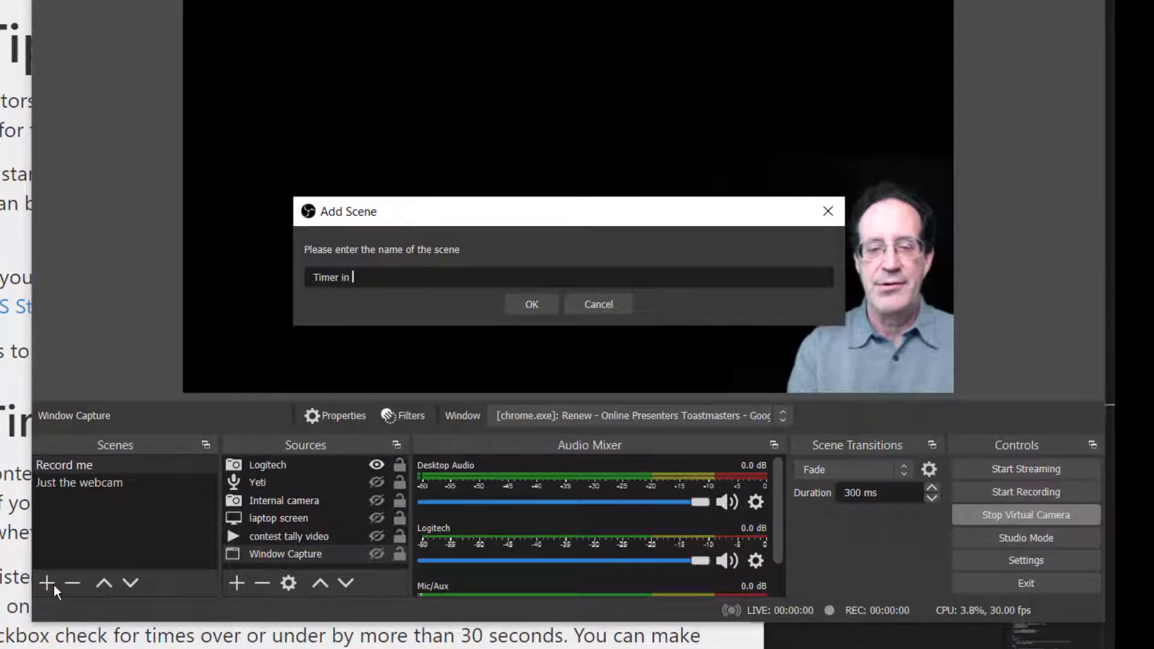
type("the Backgo")
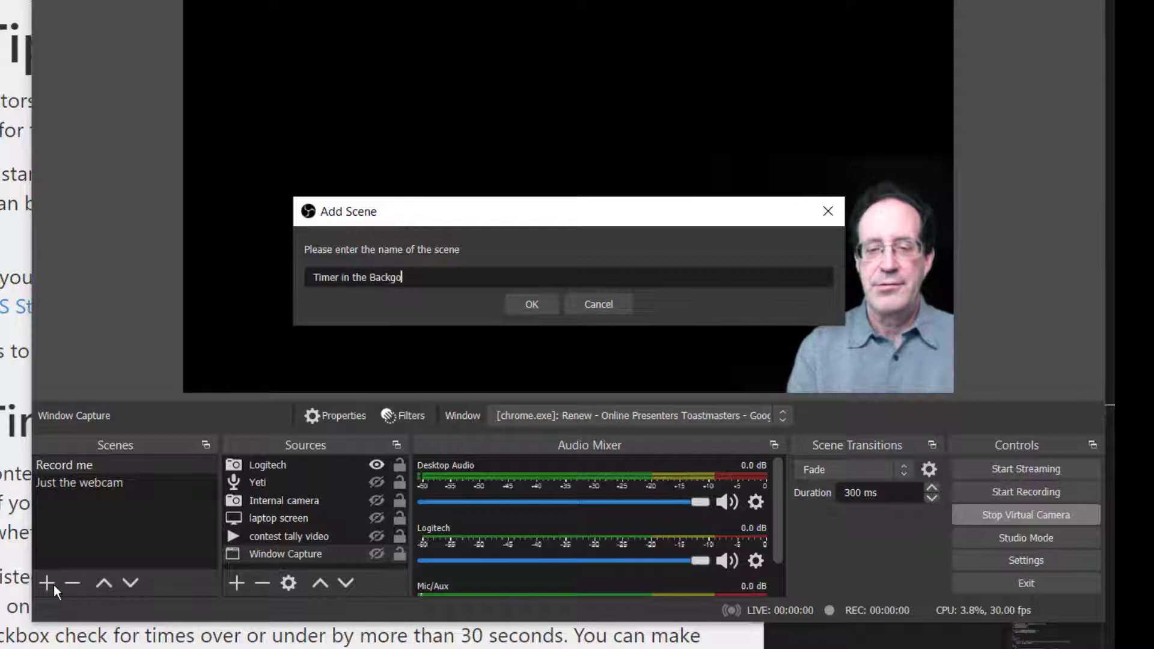
key("BackSpace")
type("round")
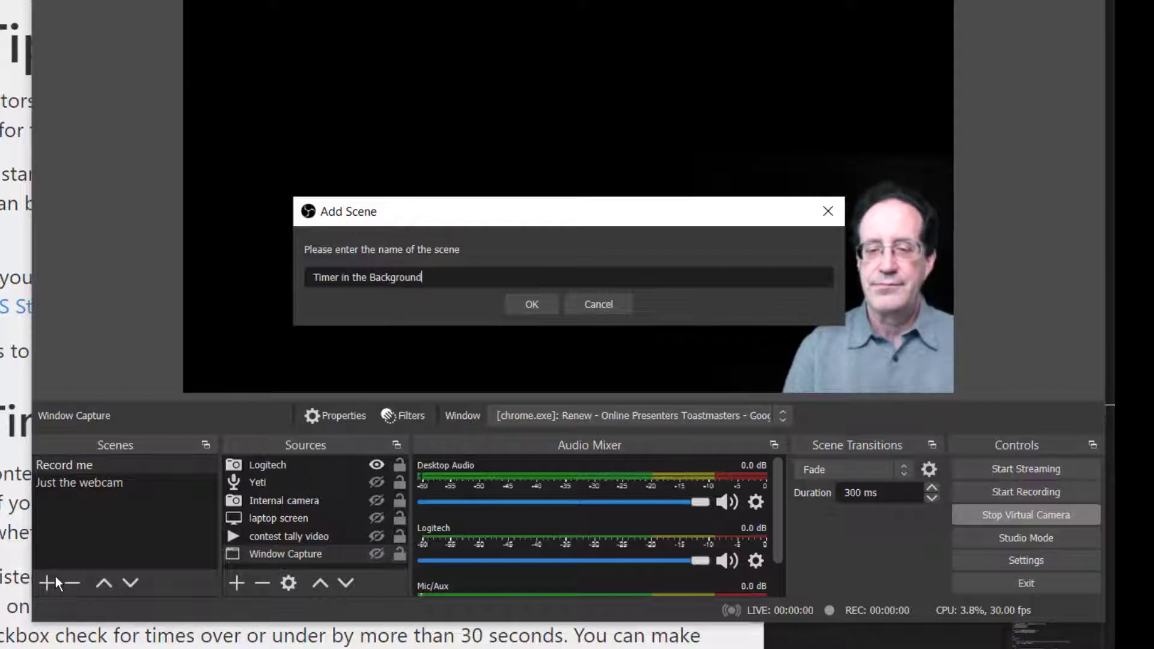
left_click(540, 311)
left_click(237, 584)
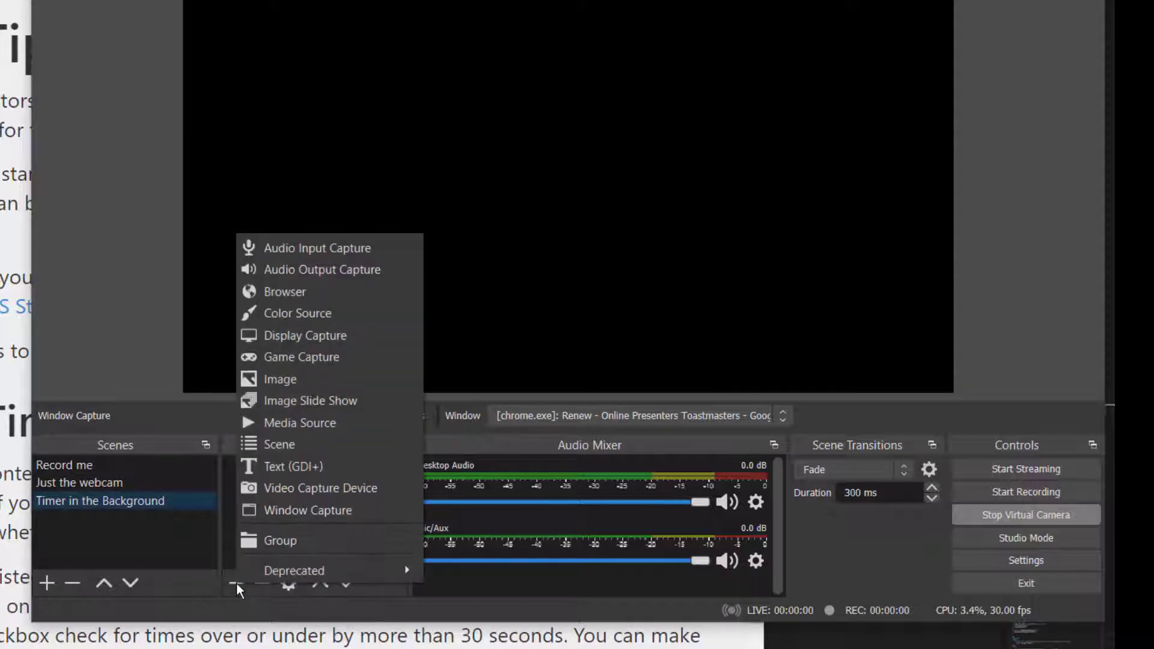
left_click(293, 488)
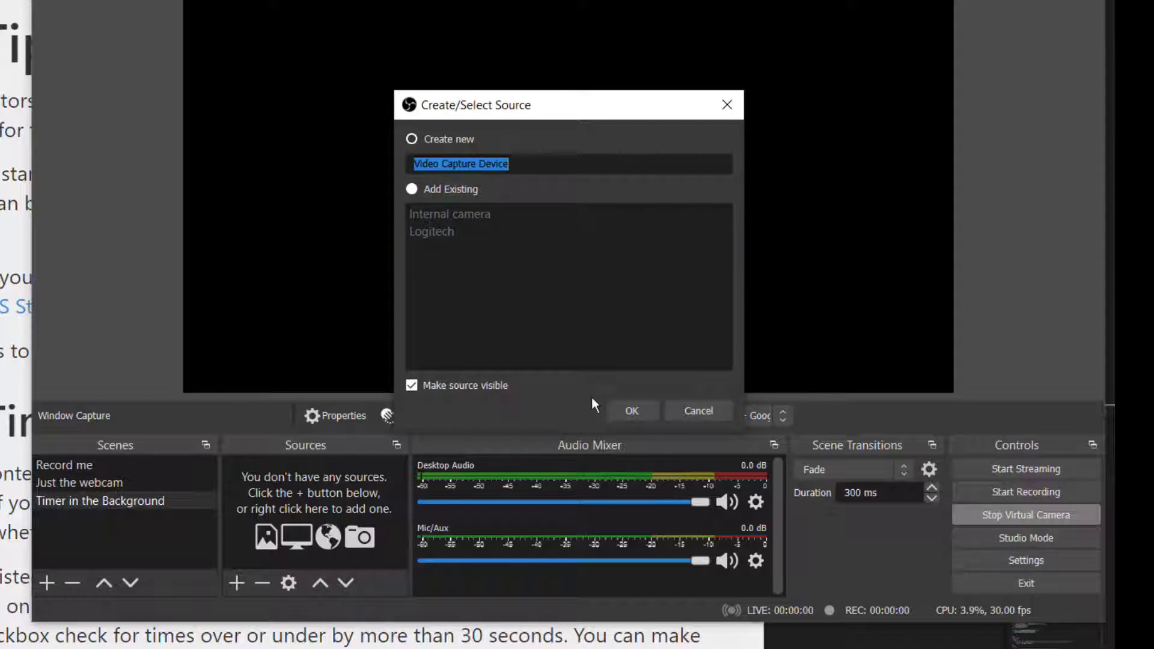
left_click(632, 411)
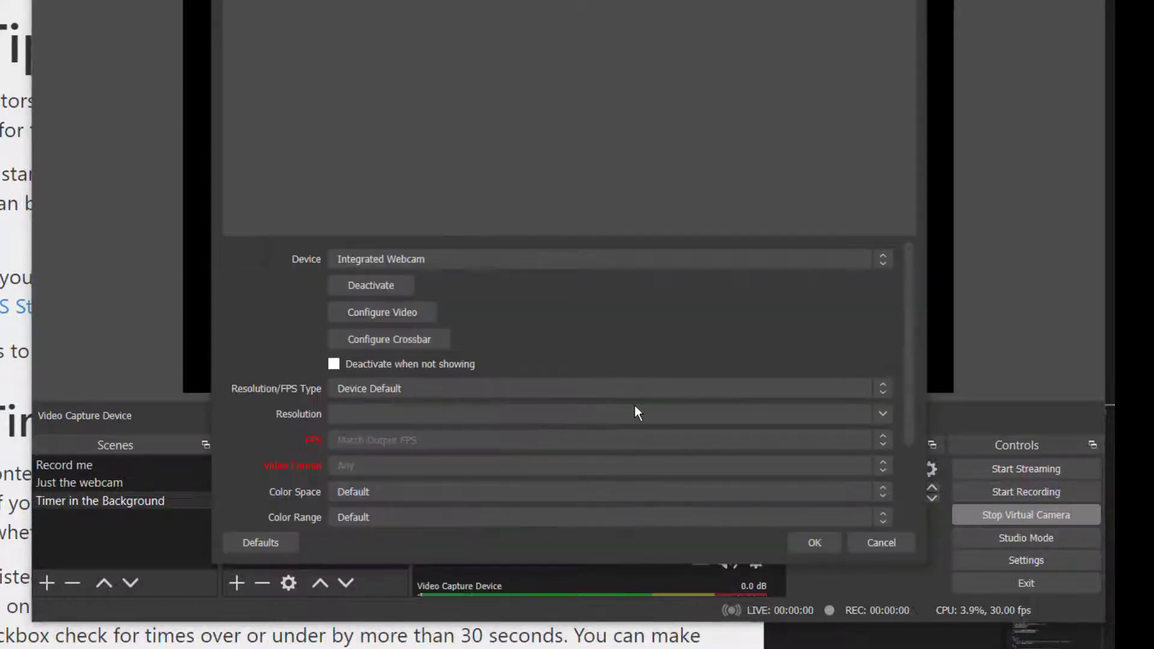
left_click(579, 262)
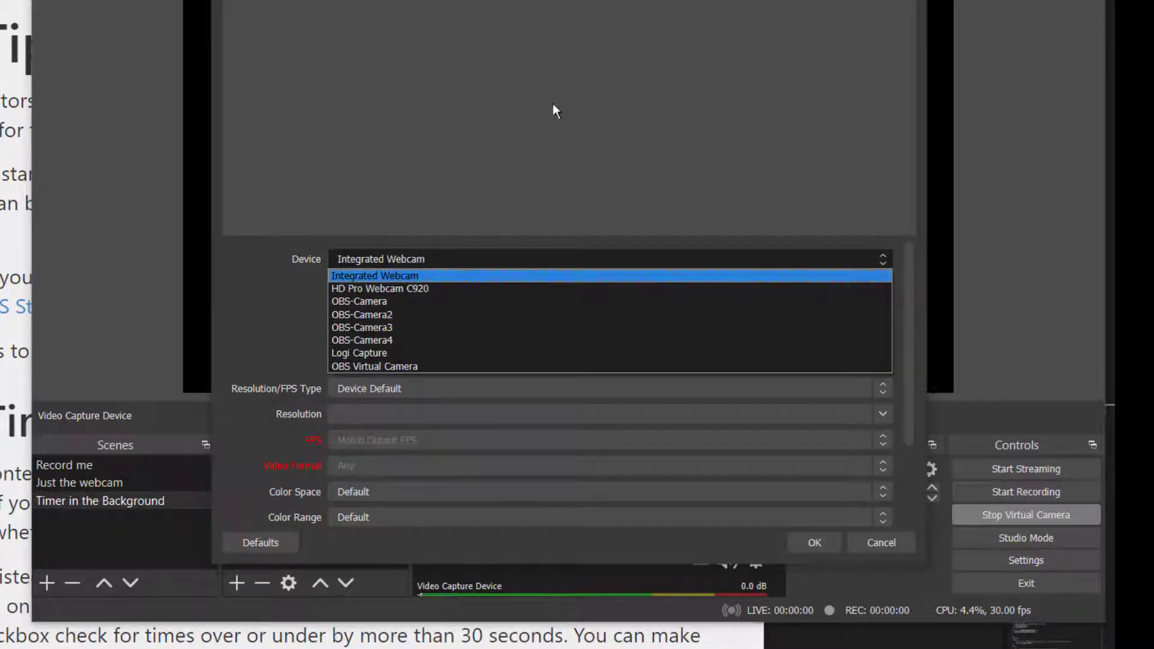
key("Escape")
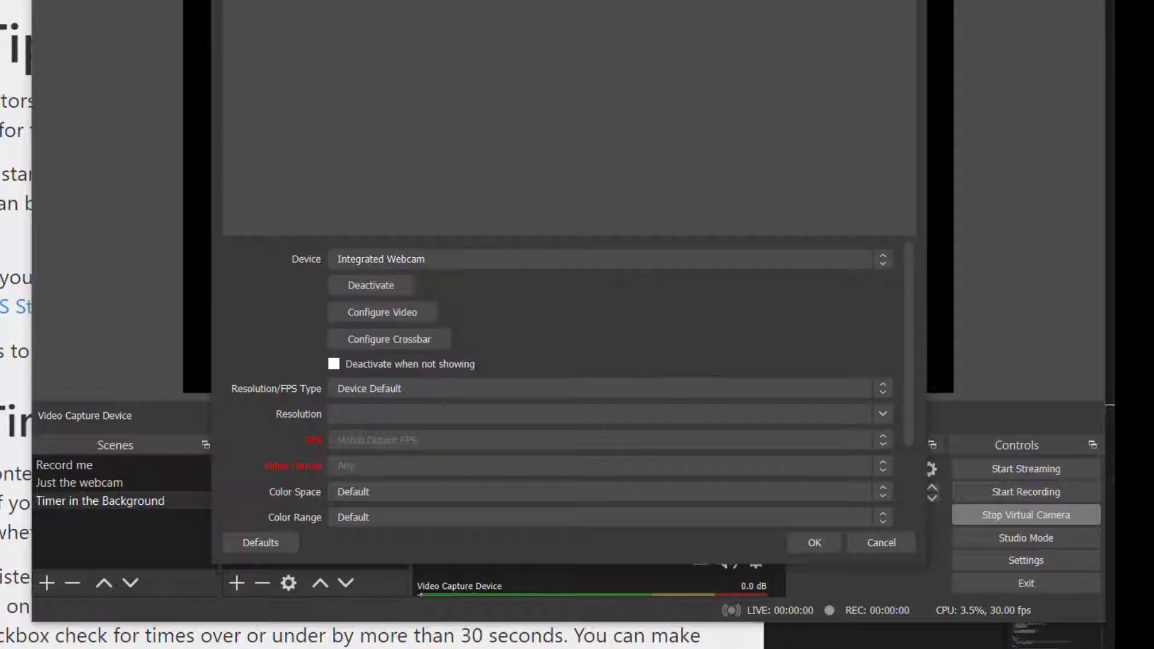
Step: Add the existing Logitech camera as a video capture source and place its image in the lower-left area of the canvas
left_click(301, 488)
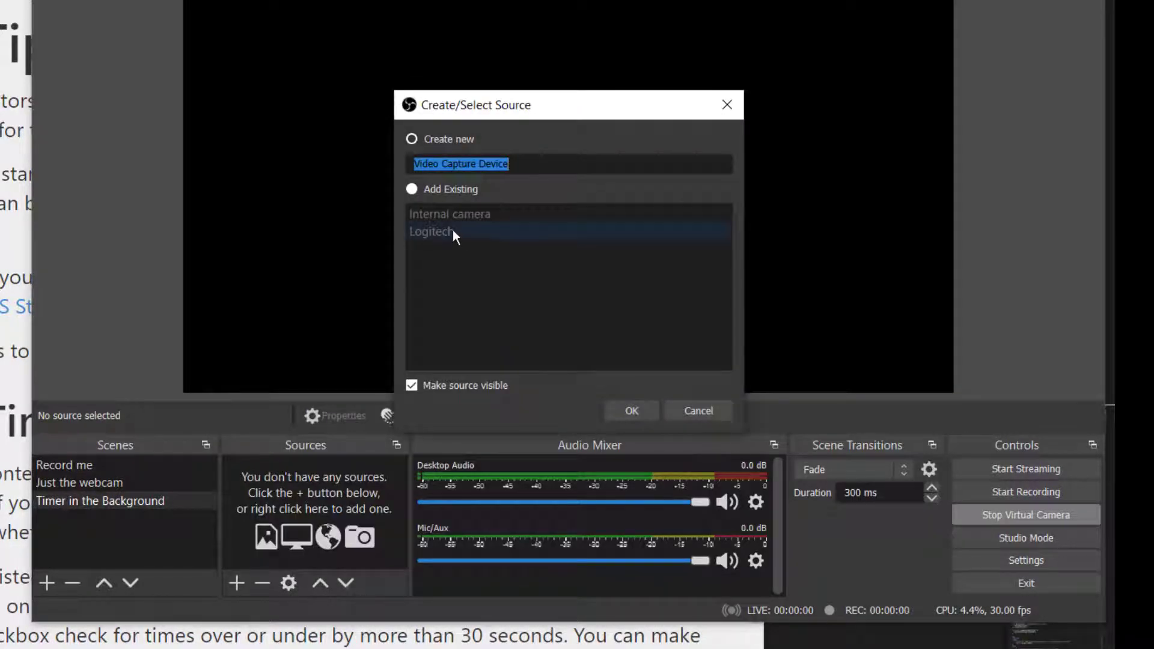
left_click(412, 190)
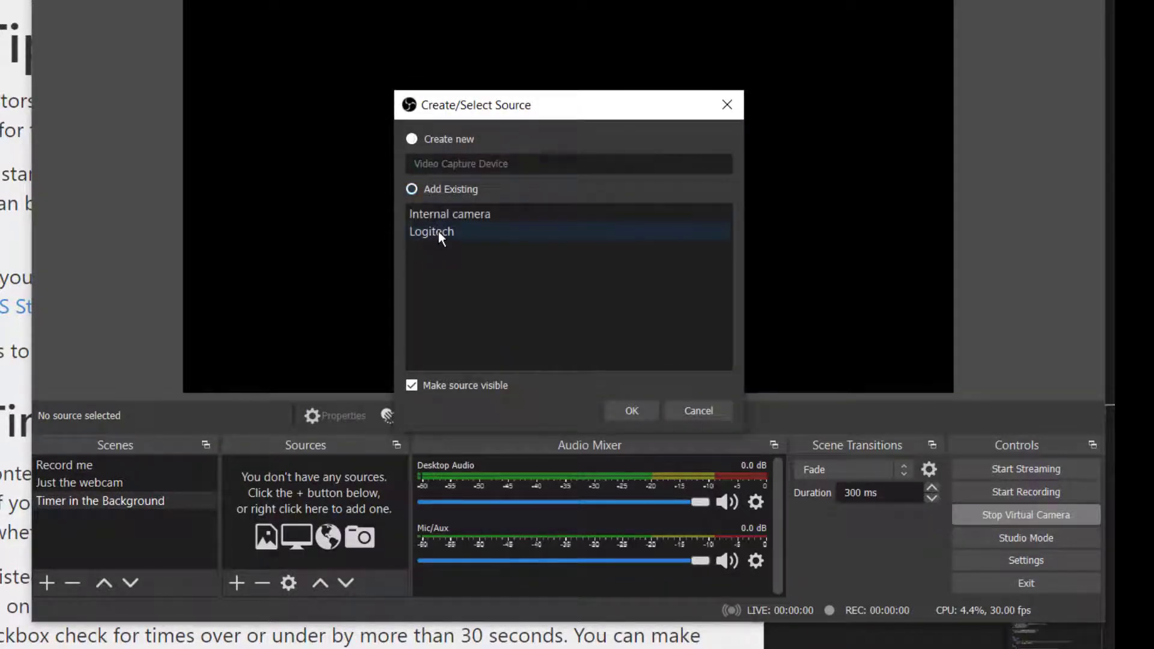
left_click(438, 232)
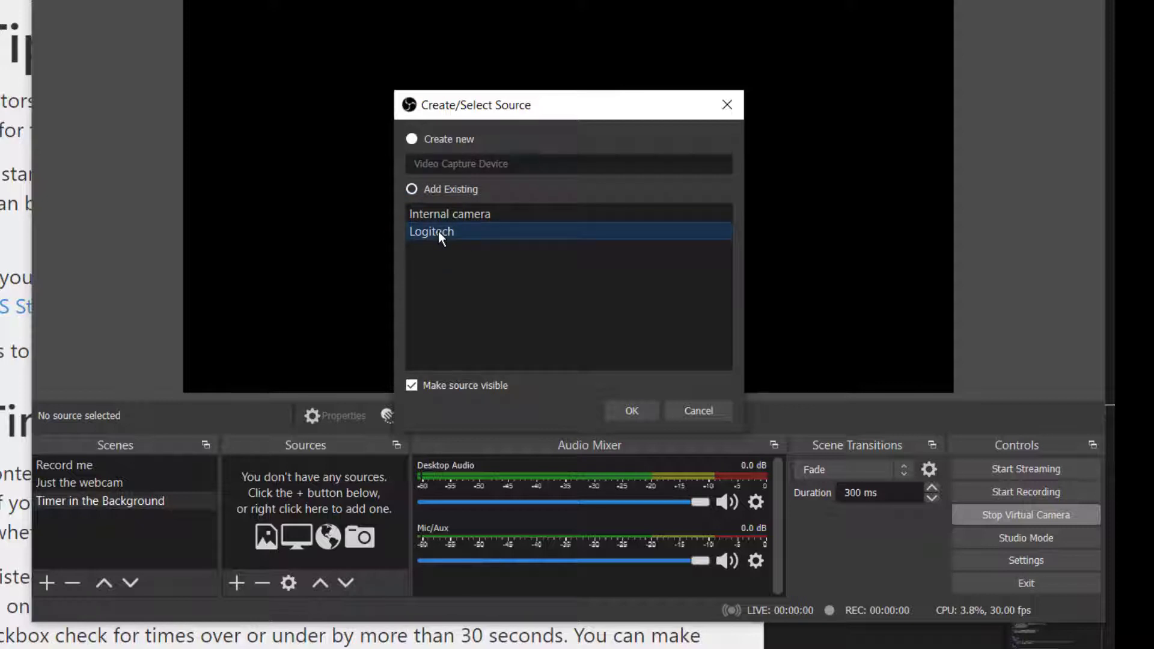
left_click(632, 412)
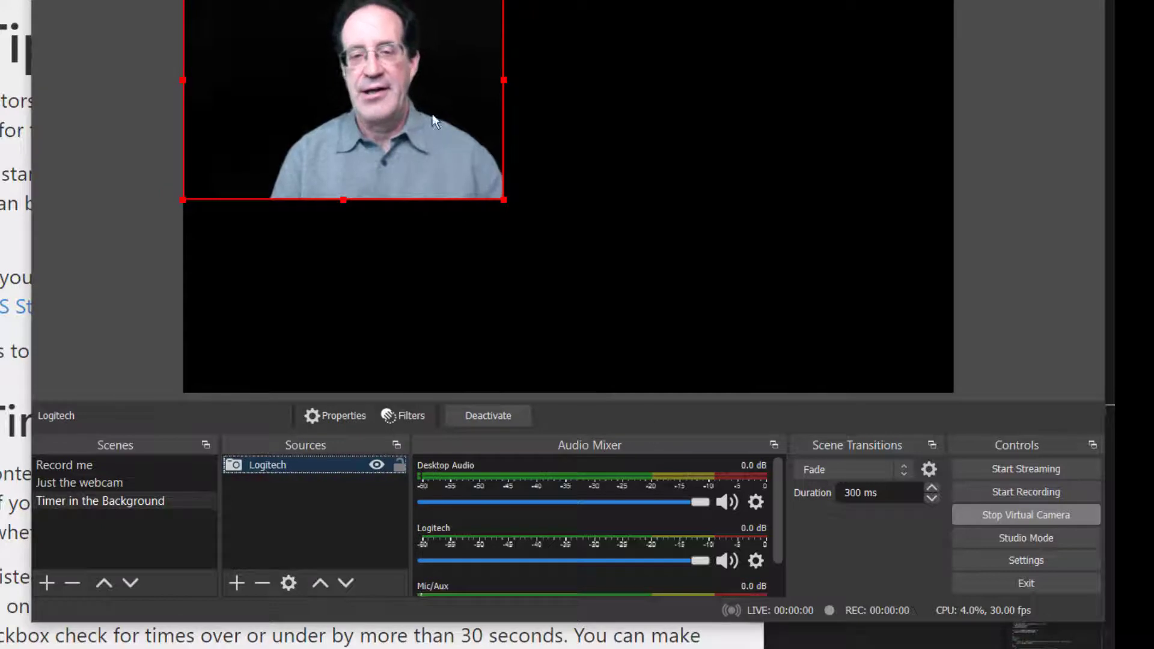
left_click_drag(372, 75, 400, 242)
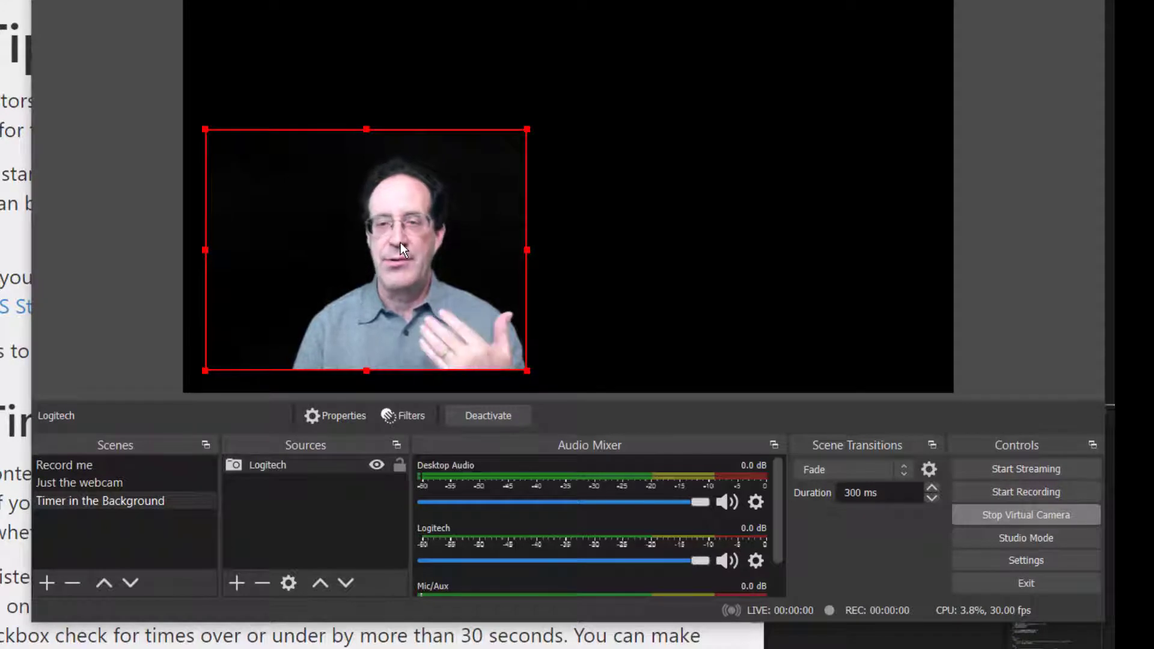
Step: Inspect the Logitech source's Chroma Key filter settings and move the webcam image to the lower-right corner of the canvas
right_click(400, 243)
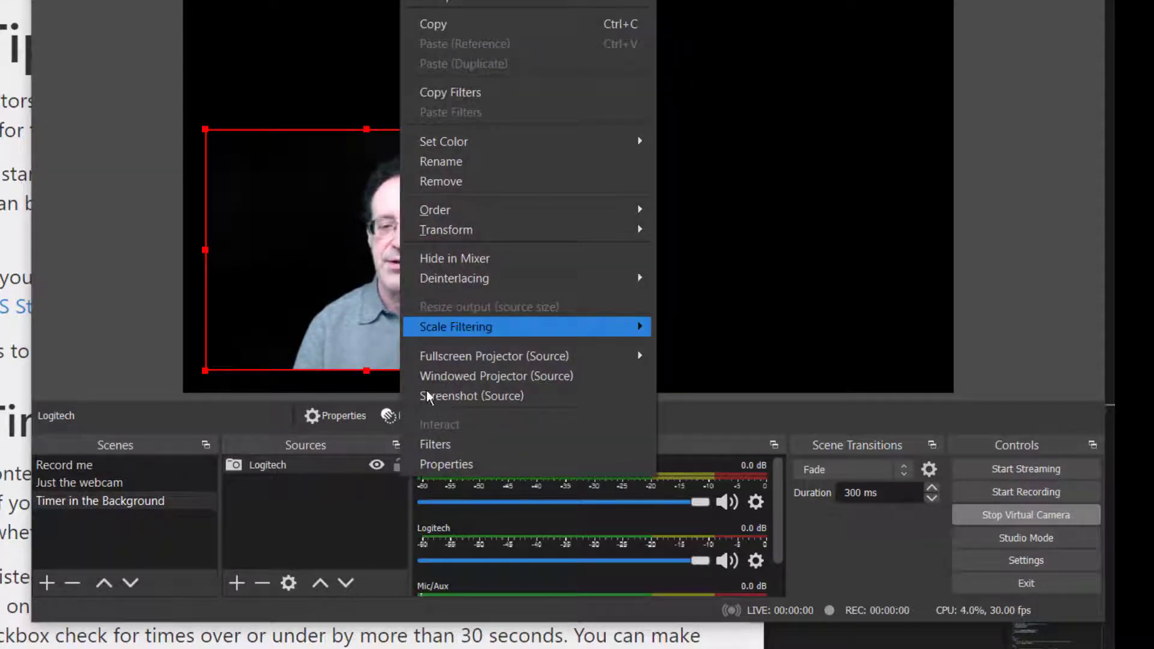
left_click(445, 444)
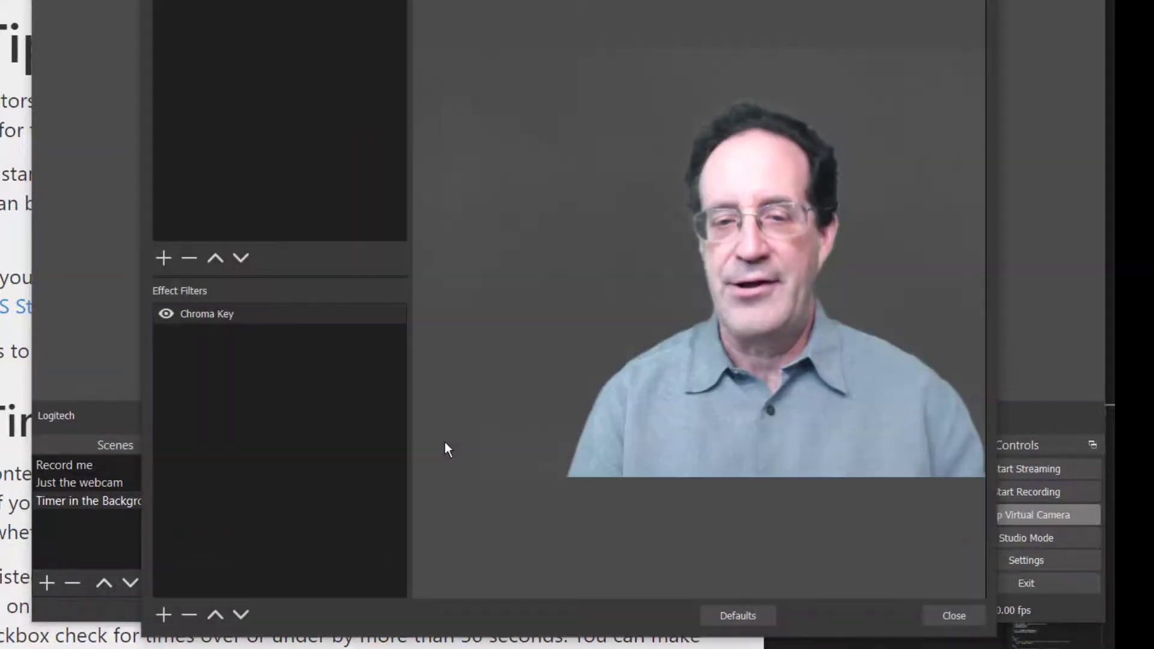
left_click(269, 313)
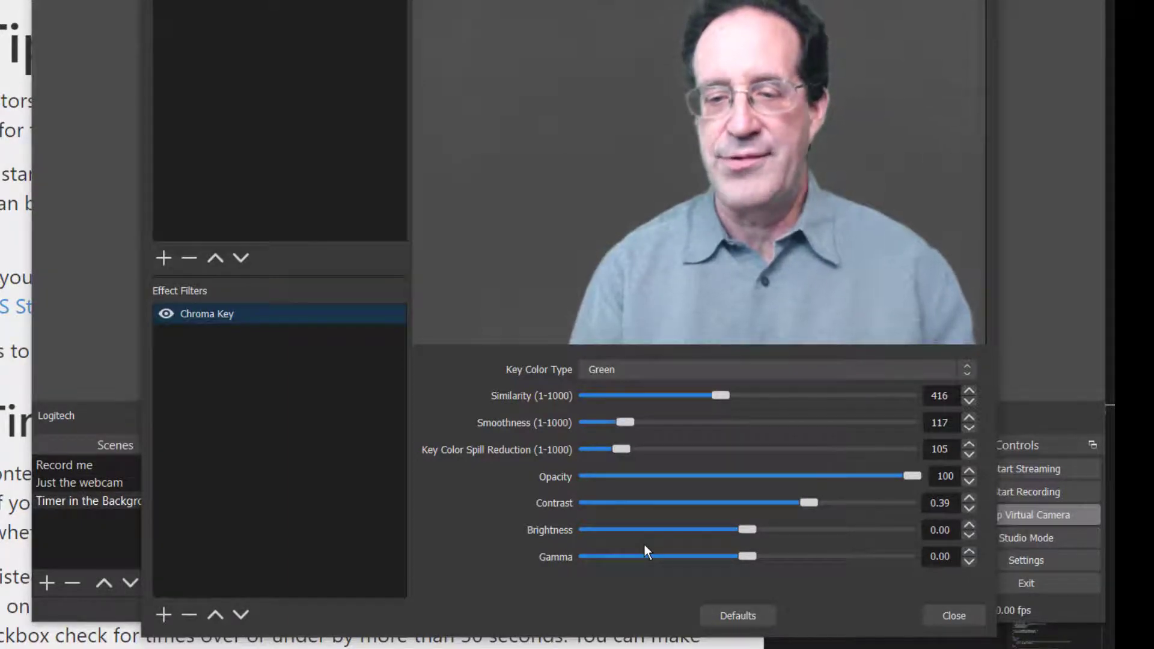
left_click(955, 615)
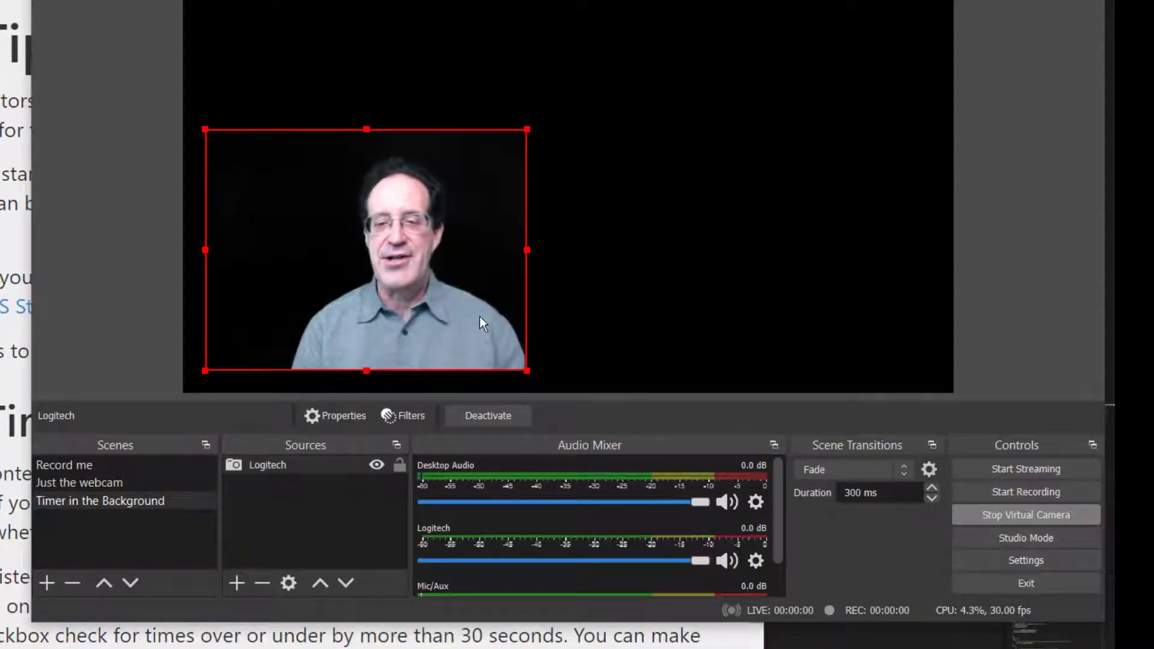
left_click_drag(441, 269, 860, 282)
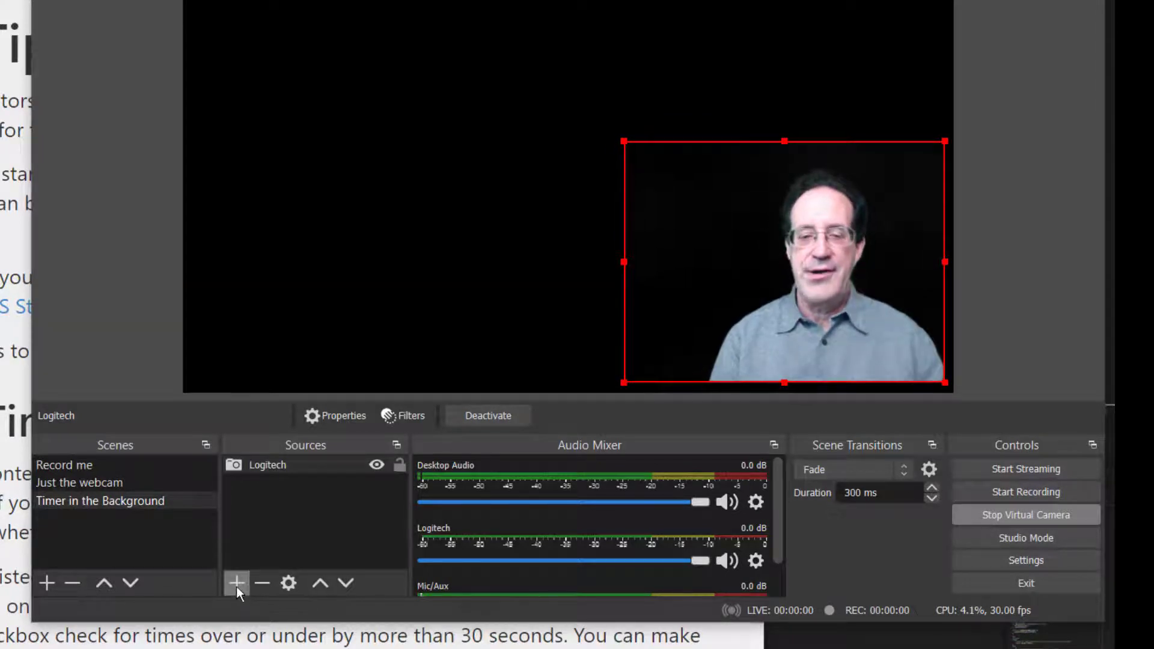
Step: Add a new window capture source named "Timer background" to the scene
left_click(232, 582)
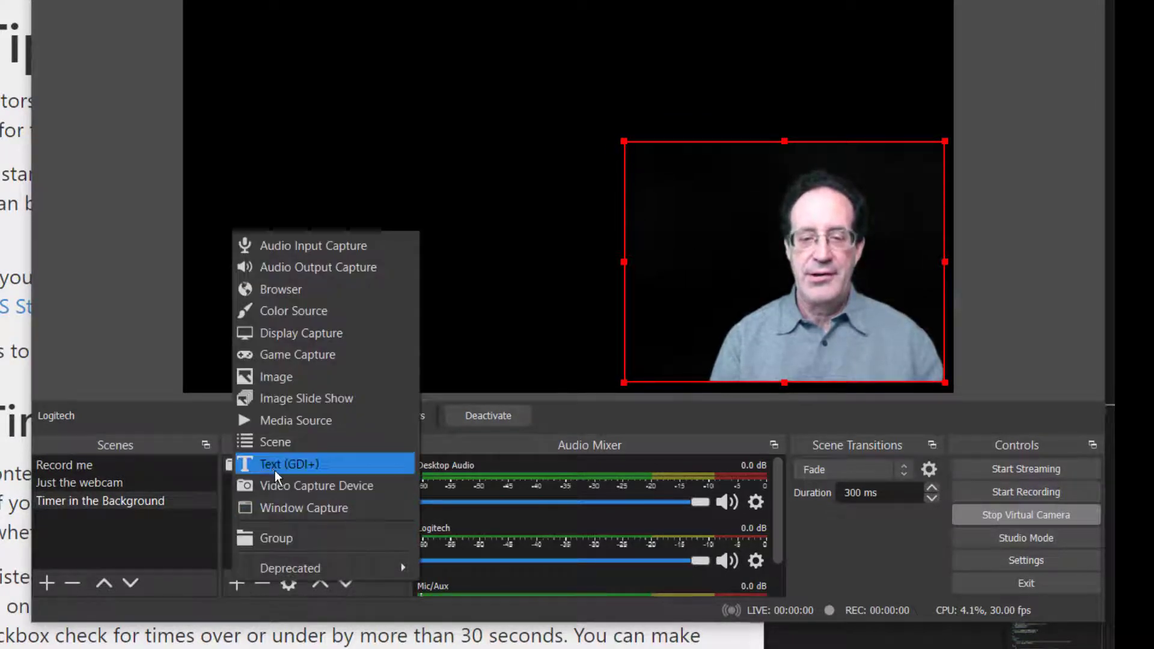
left_click(334, 506)
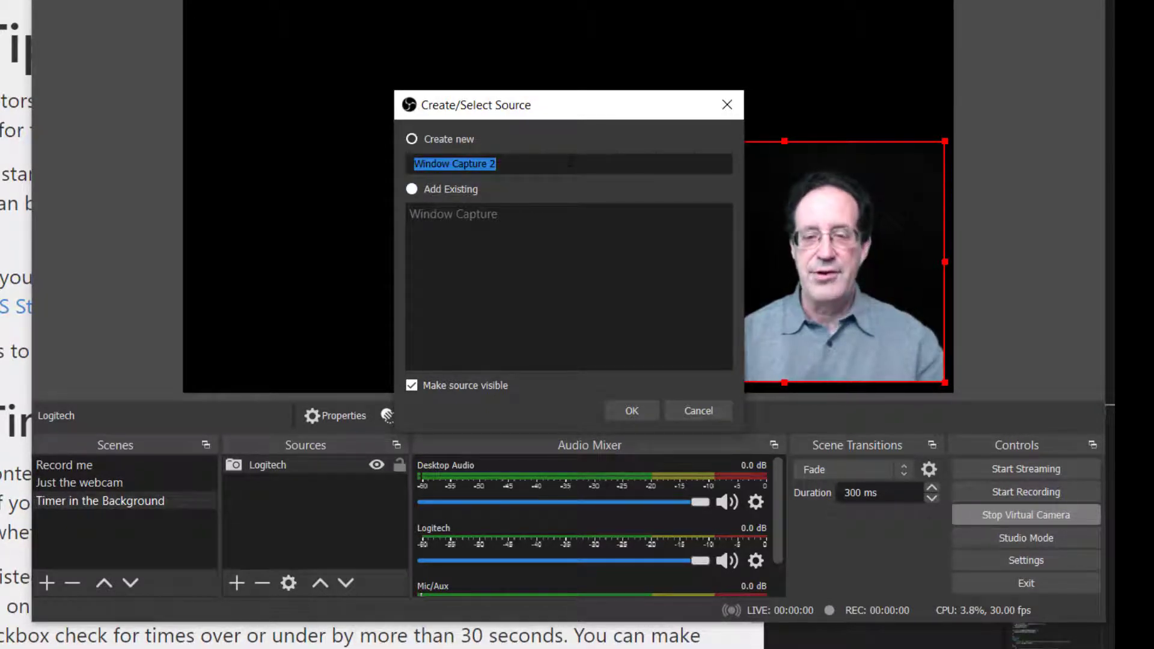
type("Timer")
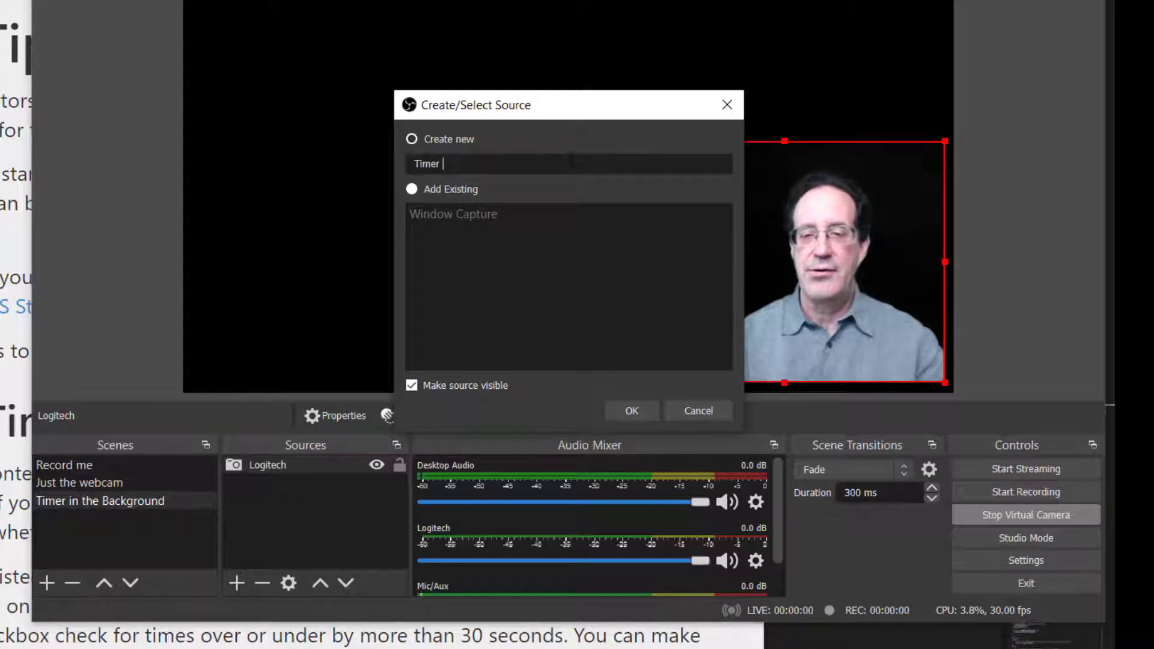
type("ground")
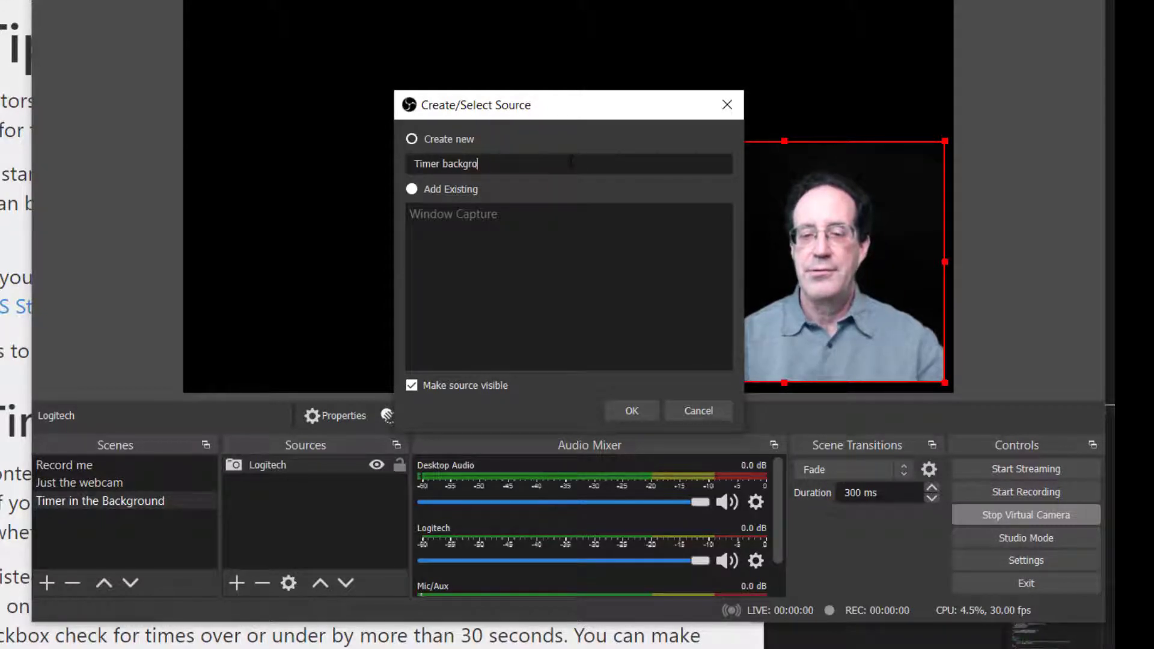
left_click(636, 412)
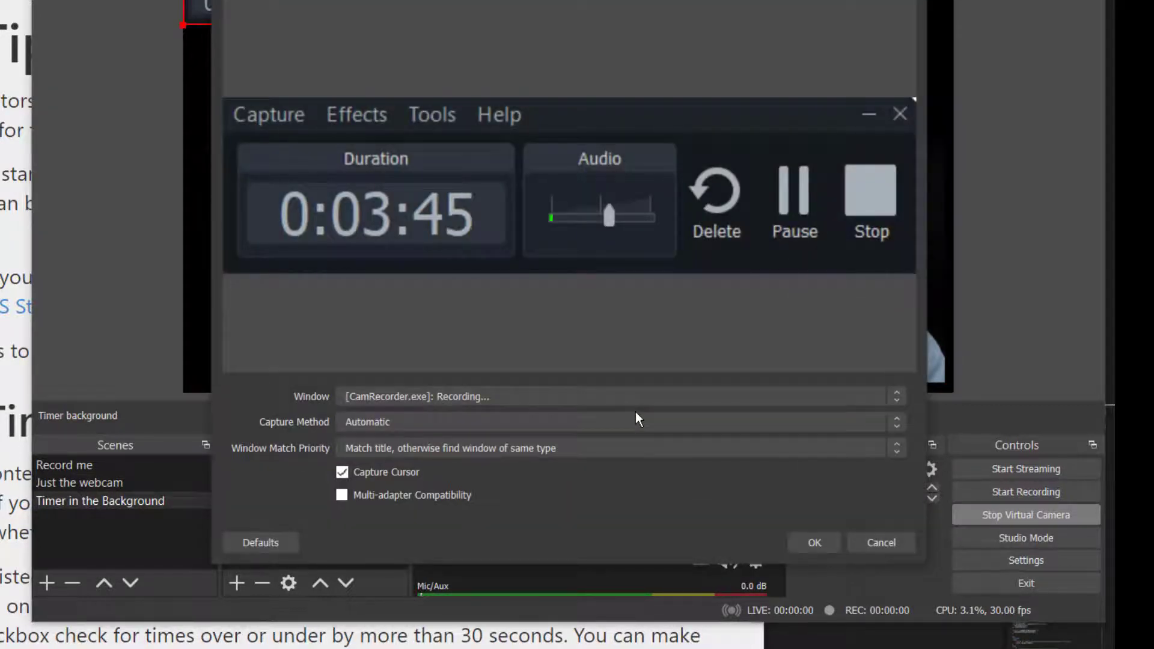
Step: Set the source to capture the Chrome window "Timer: Toastmasters Online Meeting" and order it below the Logitech source
left_click(594, 398)
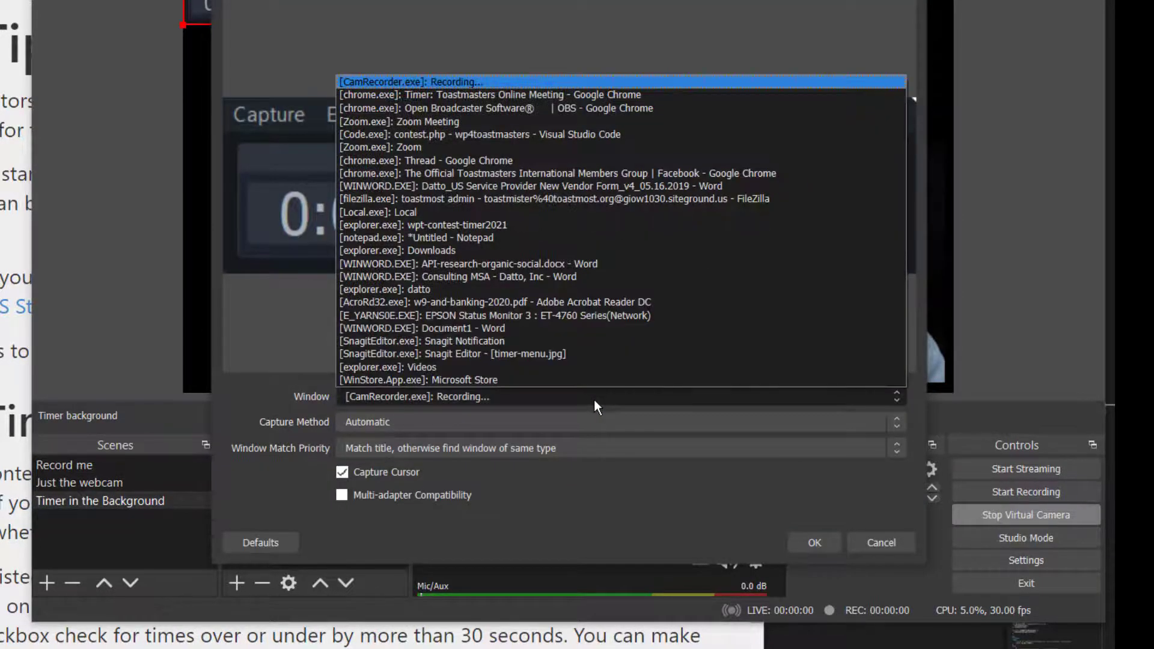
left_click(520, 95)
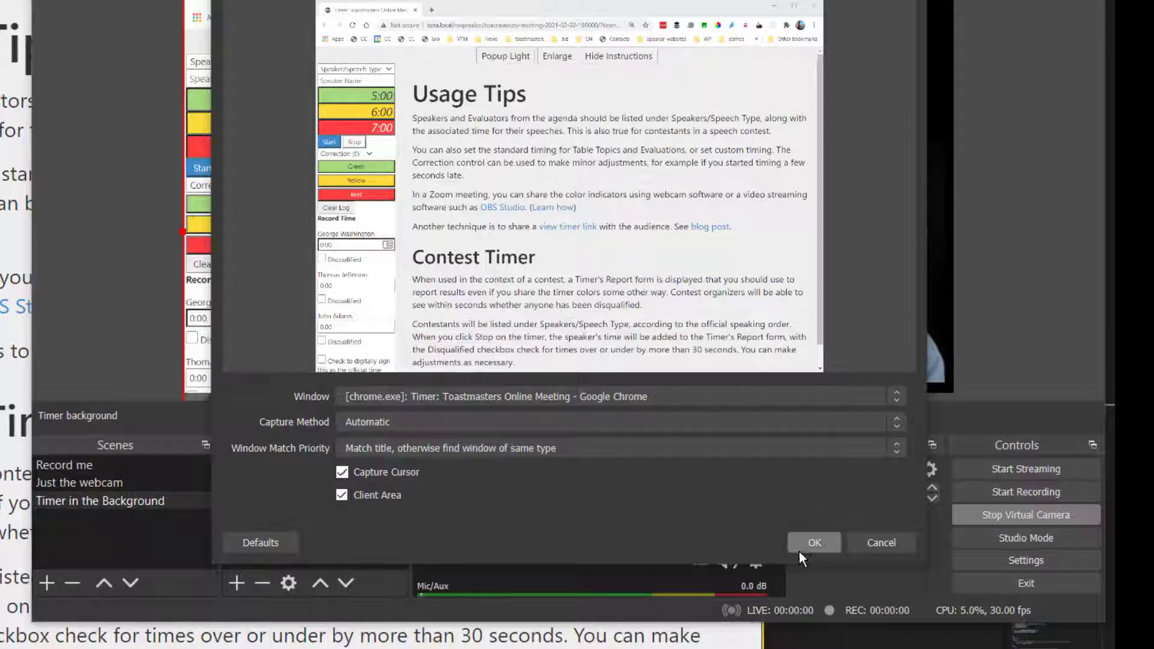
left_click(814, 543)
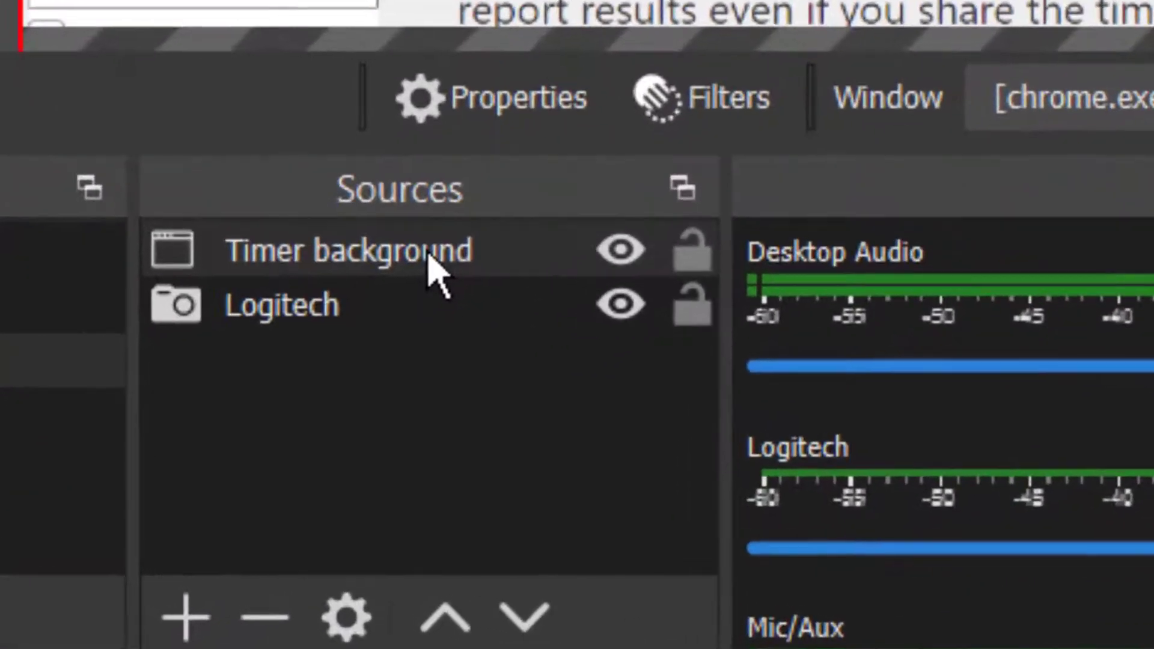
left_click(314, 466)
left_click_drag(431, 264, 431, 308)
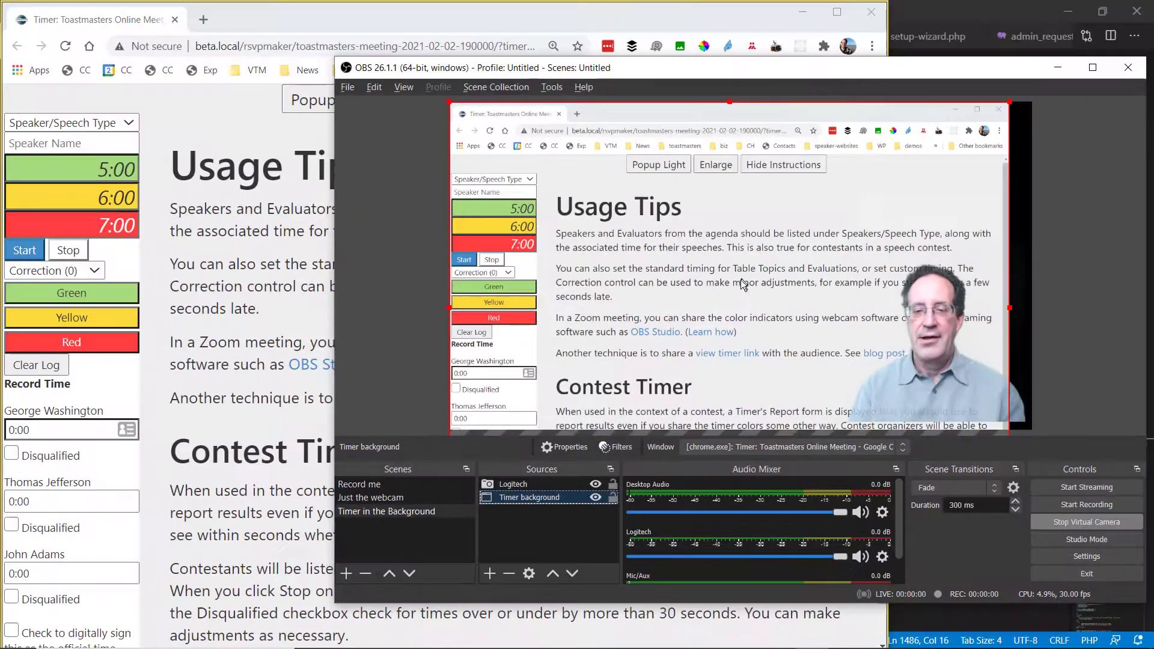
Step: Switch to the timer web page, enlarge its display with the instructions hidden, and return to OBS
key("alt+Tab")
left_click(420, 101)
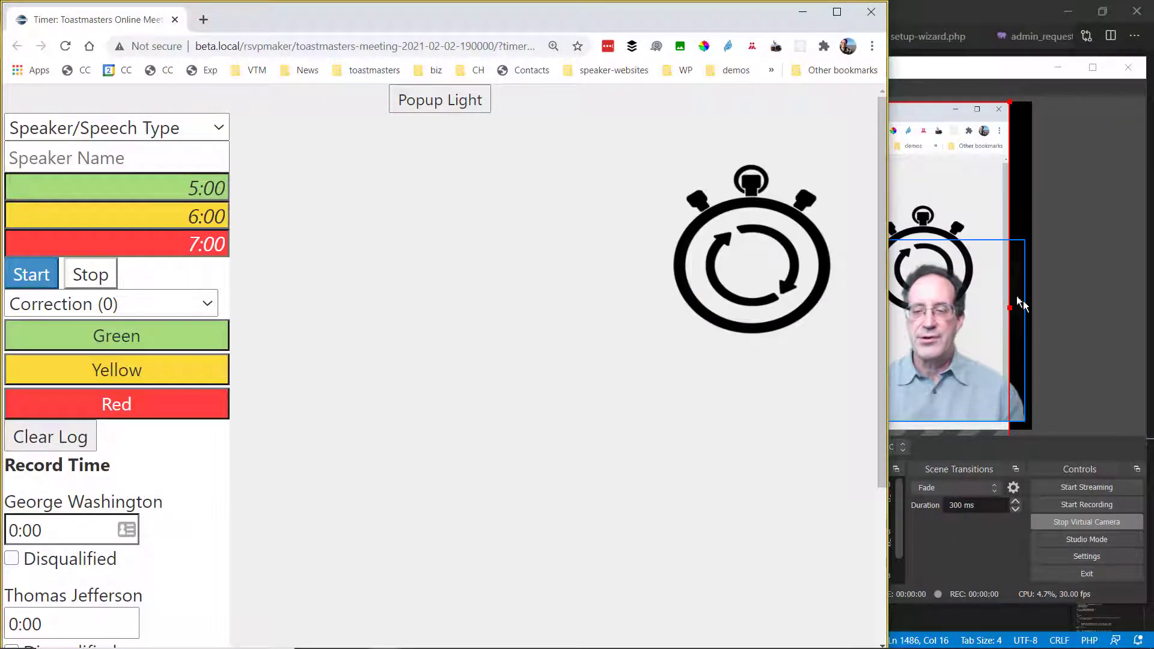
right_click(950, 190)
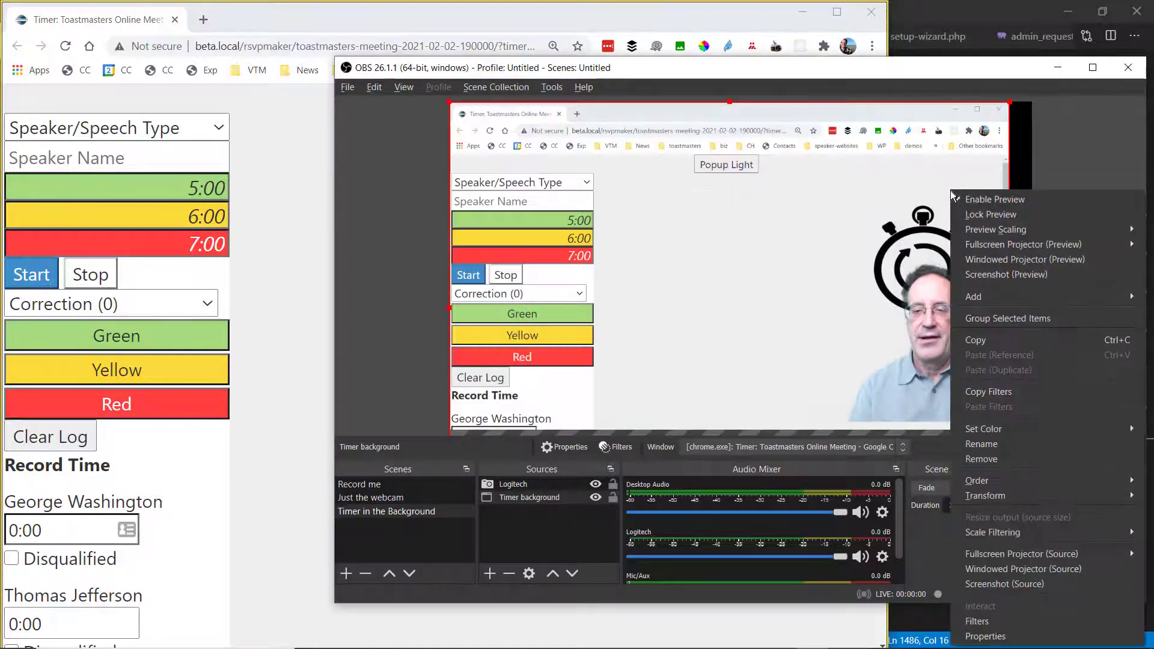
left_click(797, 233)
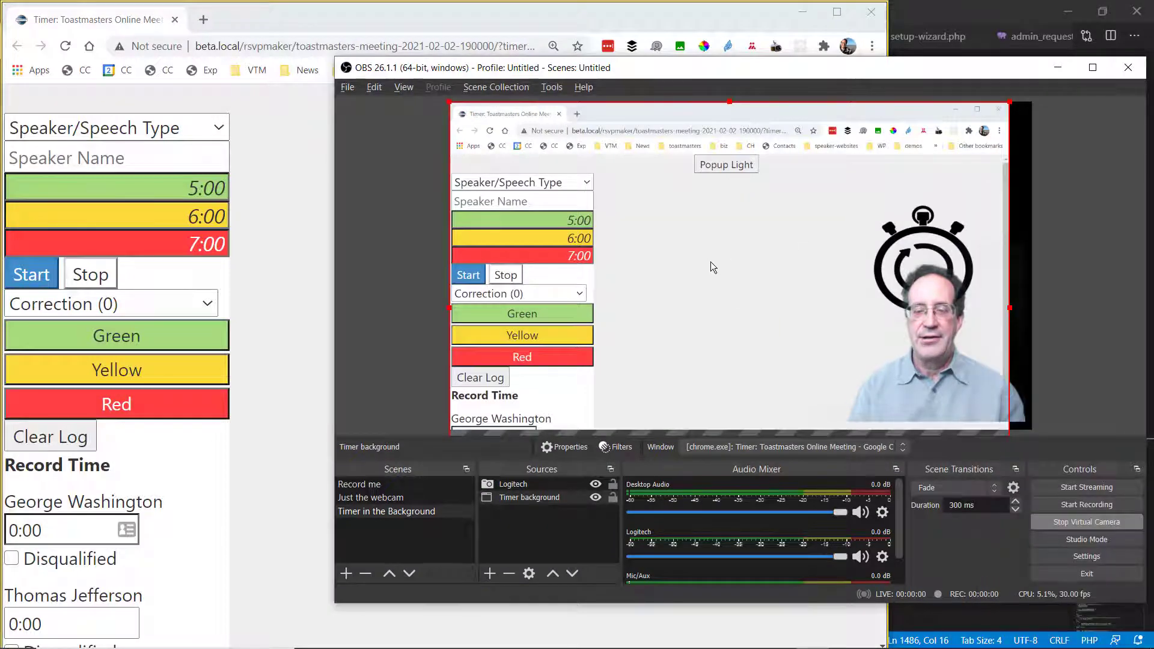
Step: Reposition and scale up the Timer background capture so only the page's color display area fills the canvas
left_click_drag(710, 263, 525, 183)
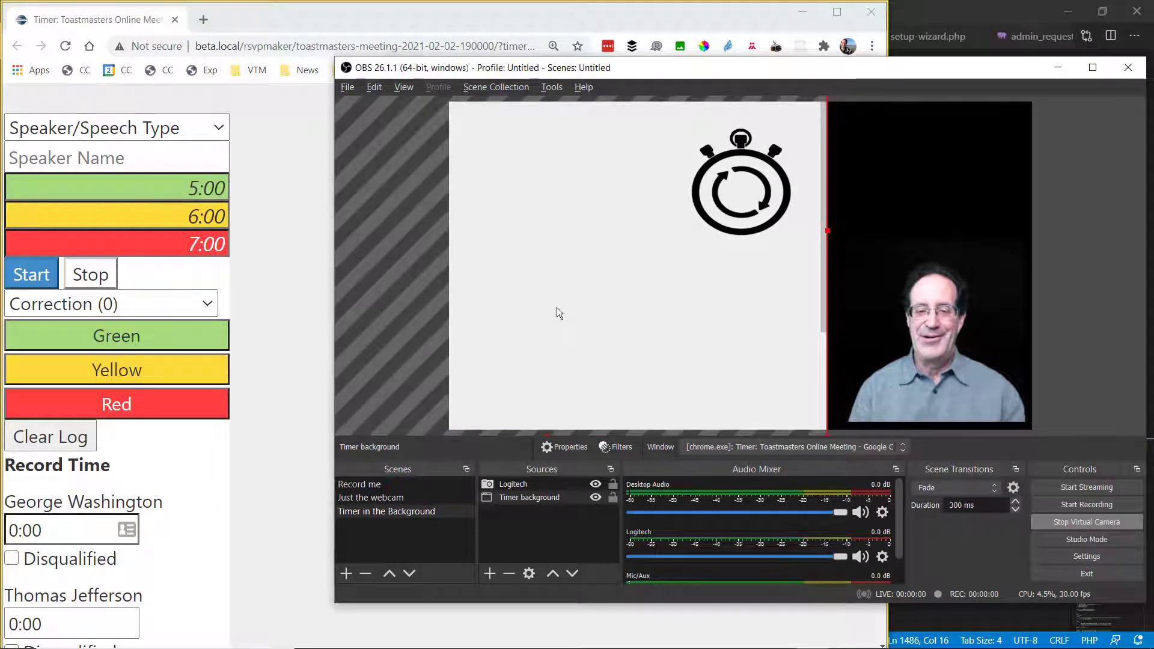
left_click_drag(557, 308, 536, 232)
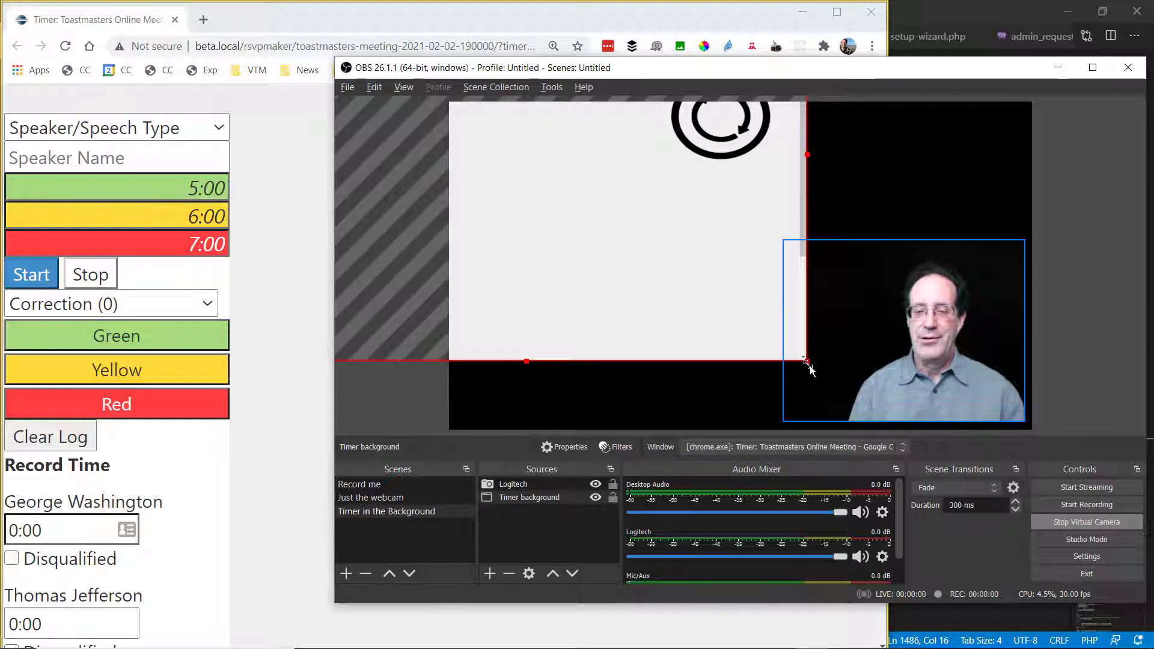
left_click_drag(807, 363, 1057, 479)
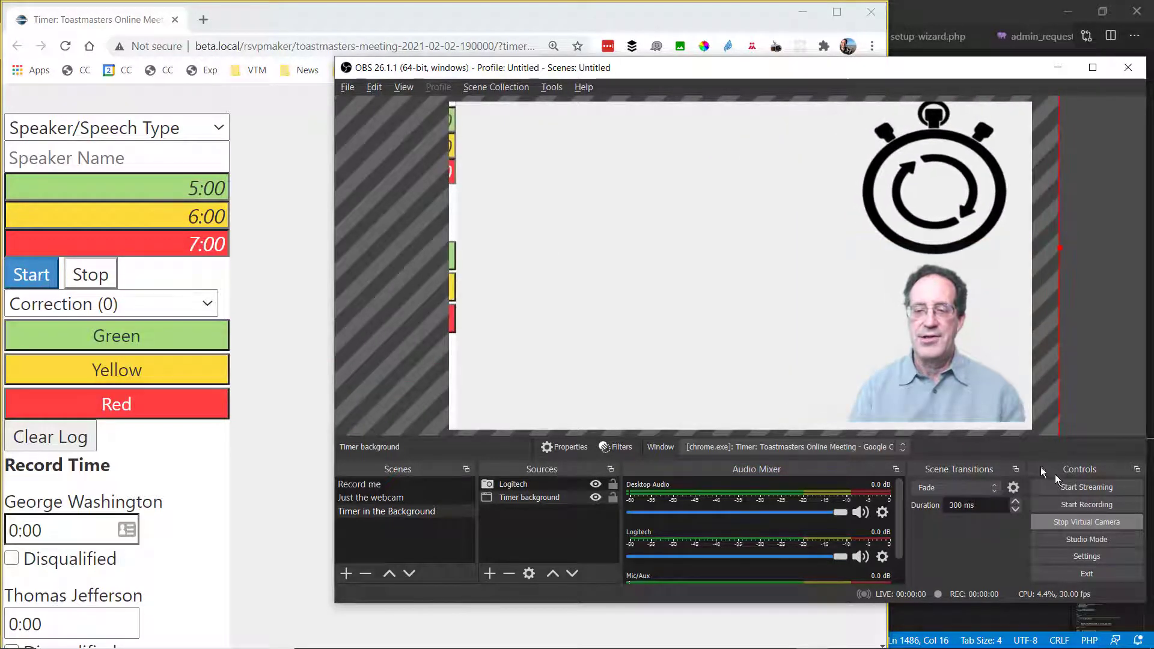
left_click_drag(732, 341, 720, 349)
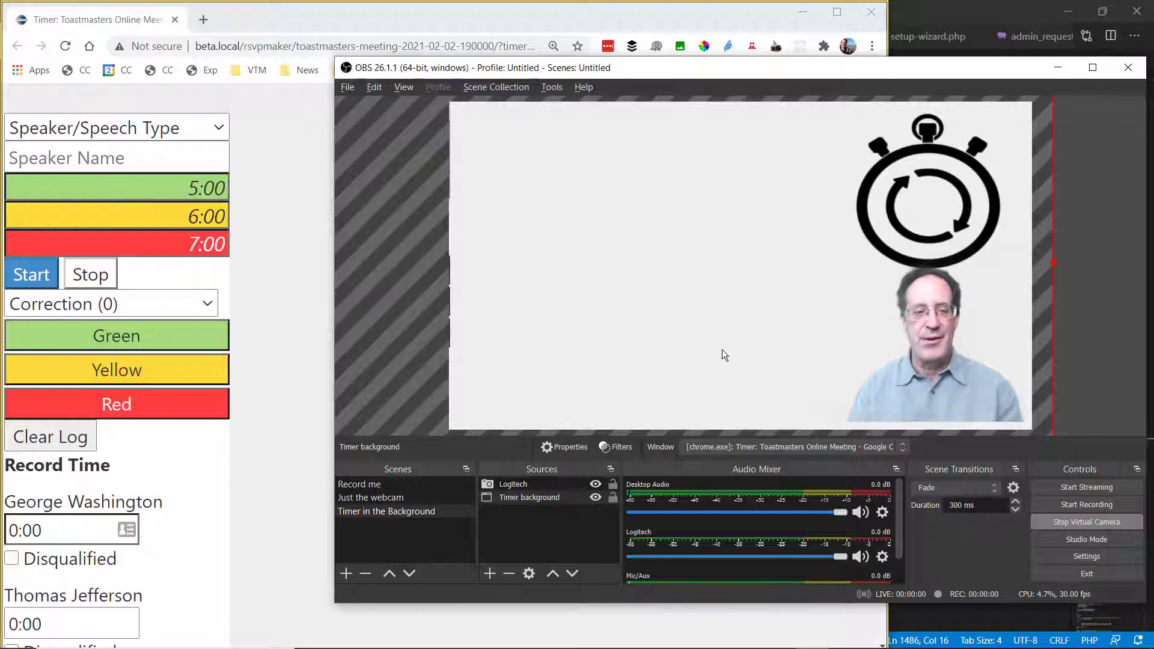
Step: Move the Logitech webcam image to the lower-left corner of the canvas, away from the timer graphic
left_click(942, 316)
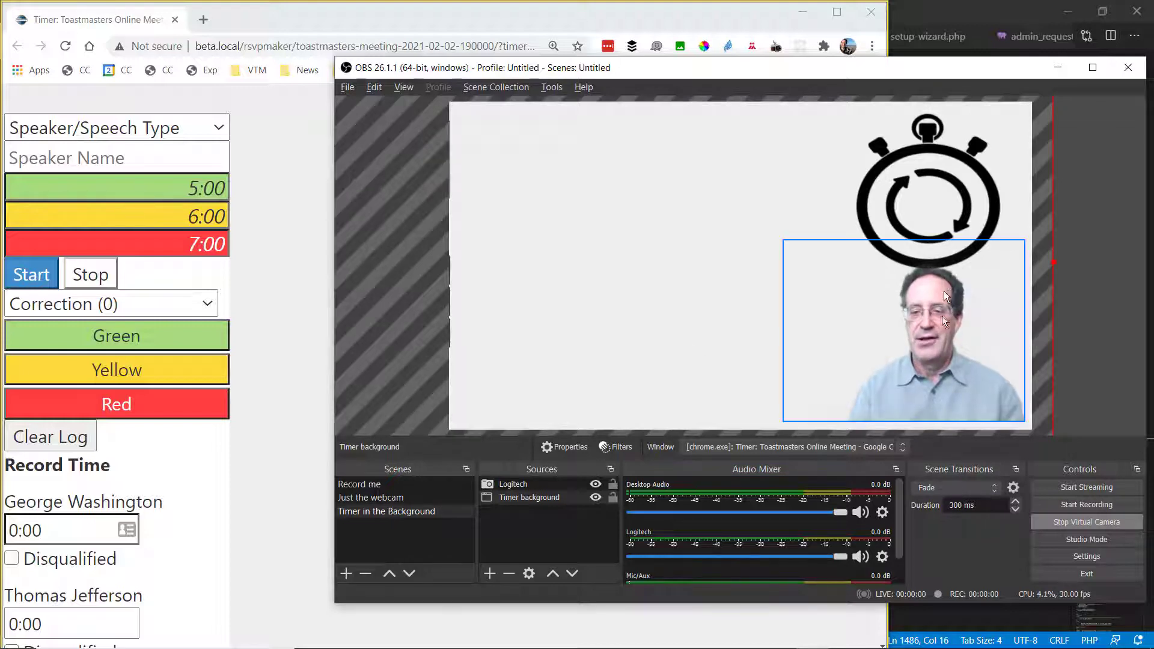
left_click_drag(939, 331, 577, 366)
left_click(906, 361)
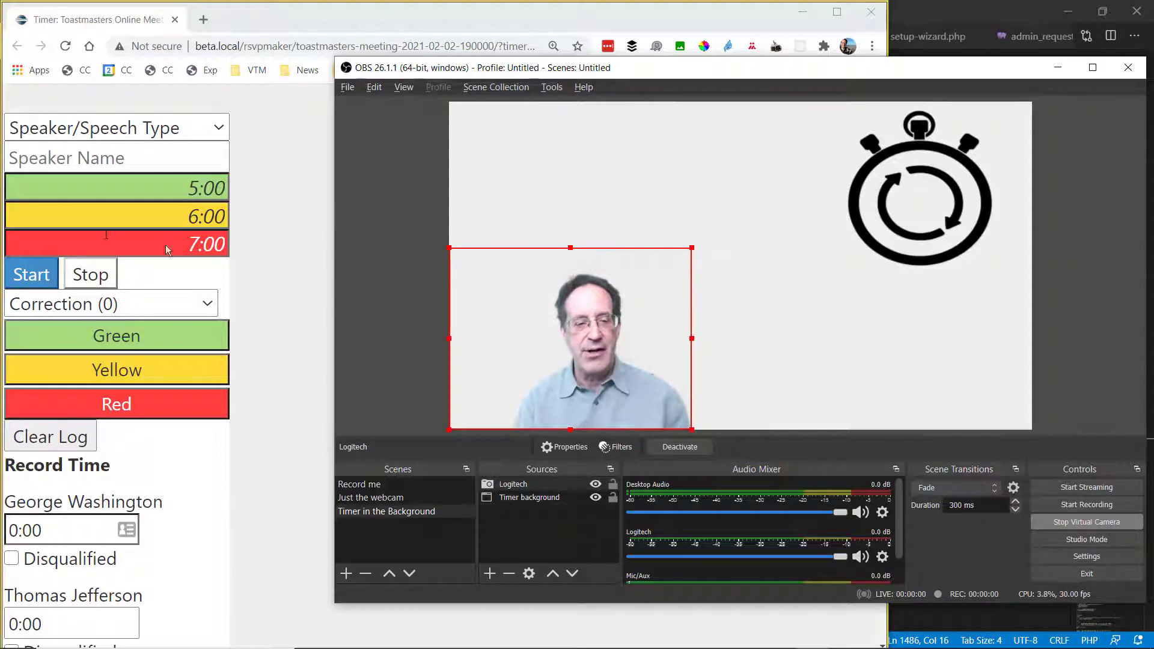
Step: Show the Green signal on the timer page and switch back to OBS to check the scene preview
left_click(91, 341)
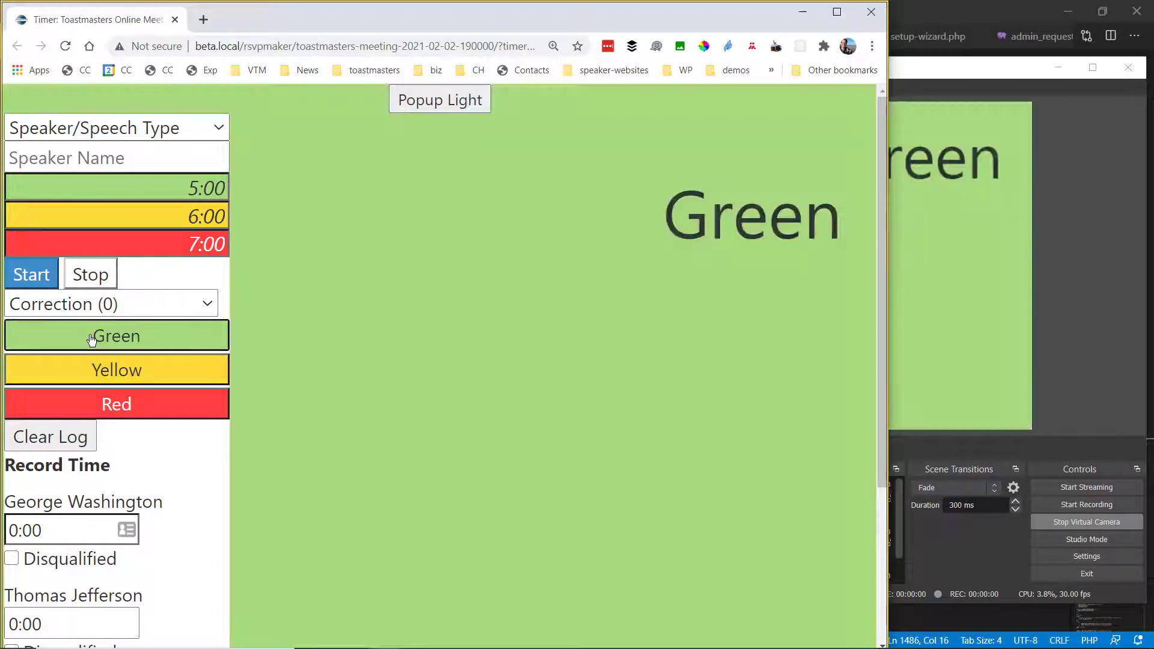
left_click(914, 70)
right_click(915, 68)
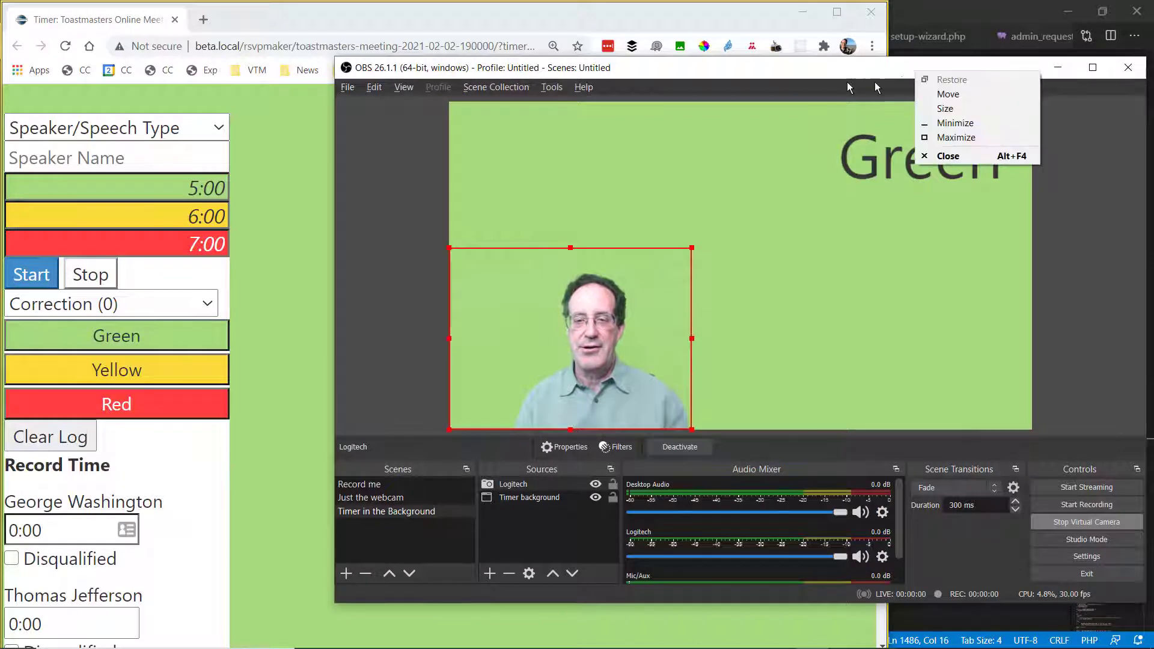
left_click(833, 61)
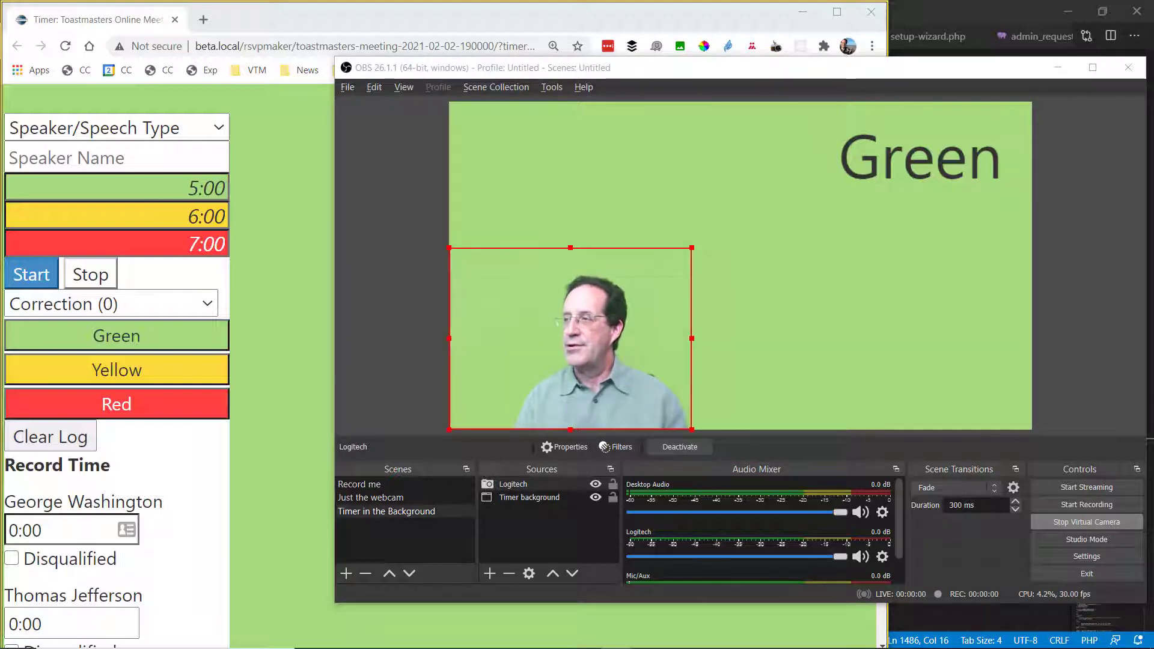
Step: Bring the Zoom meeting window into view, and stop and restart the OBS virtual camera to check its feed
left_click_drag(788, 291, 6, 15)
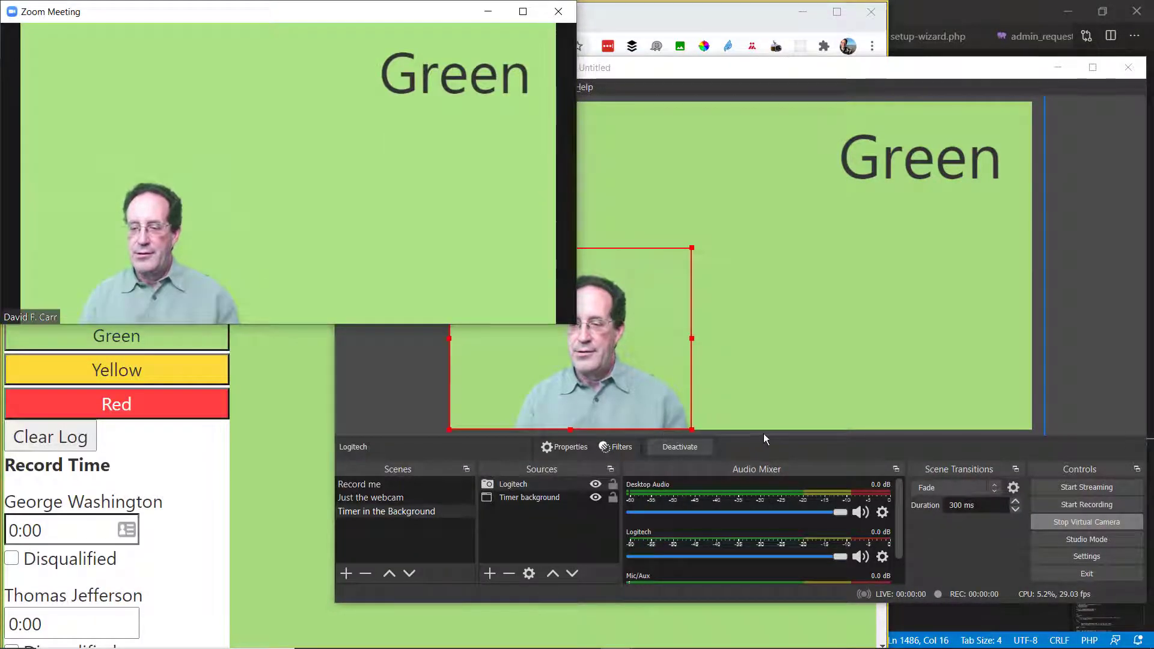
left_click(1095, 523)
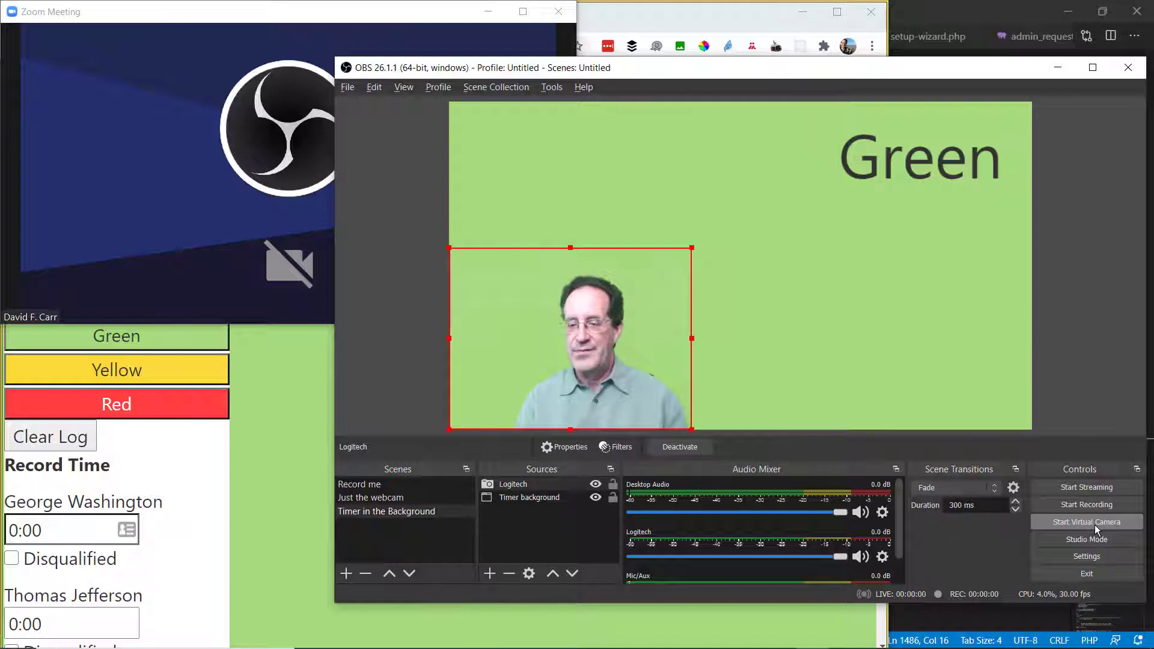
left_click(1095, 523)
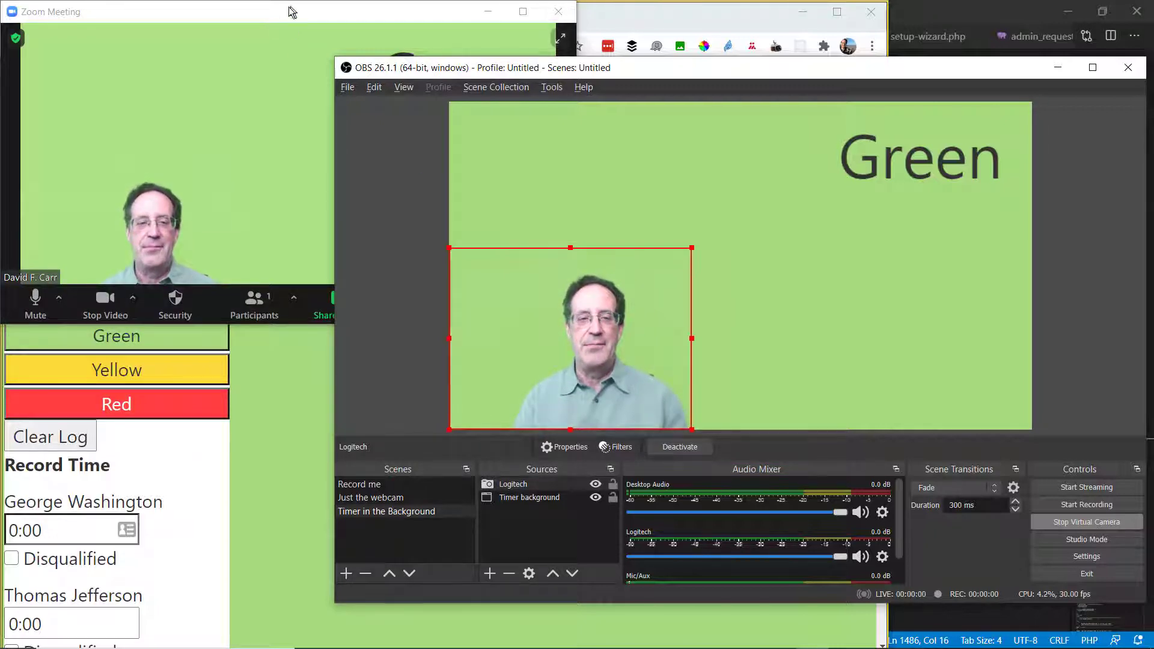
left_click_drag(290, 15, 1153, 24)
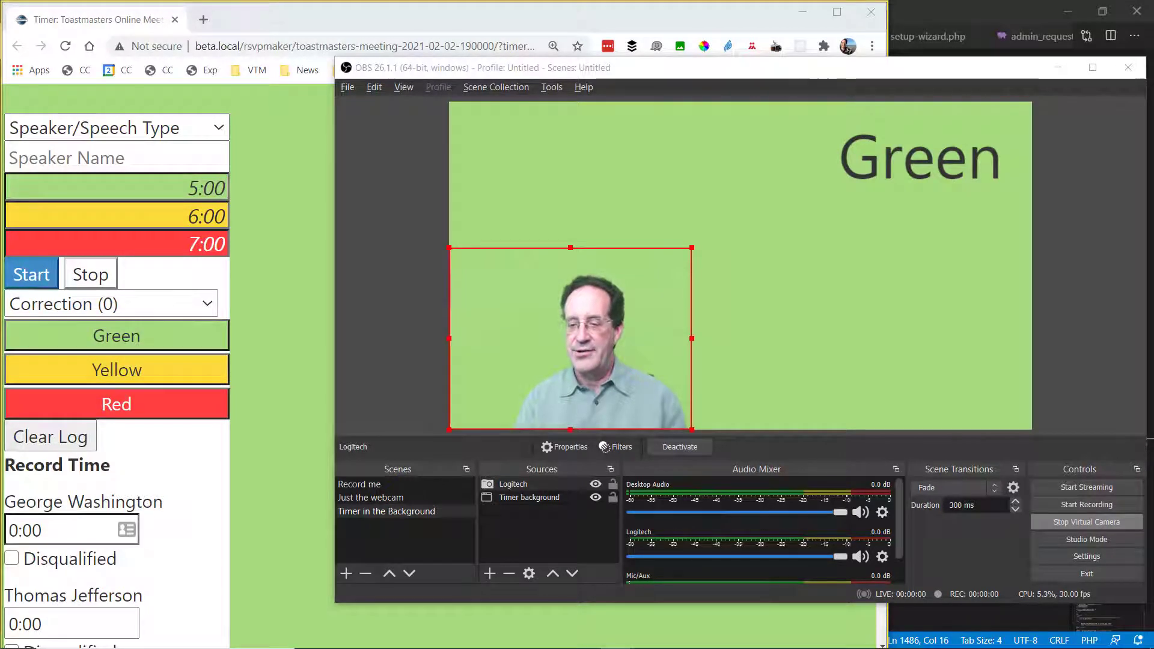
Step: Open the timer page's popup light and test it with the Yellow, Red and Green signals
left_click(303, 243)
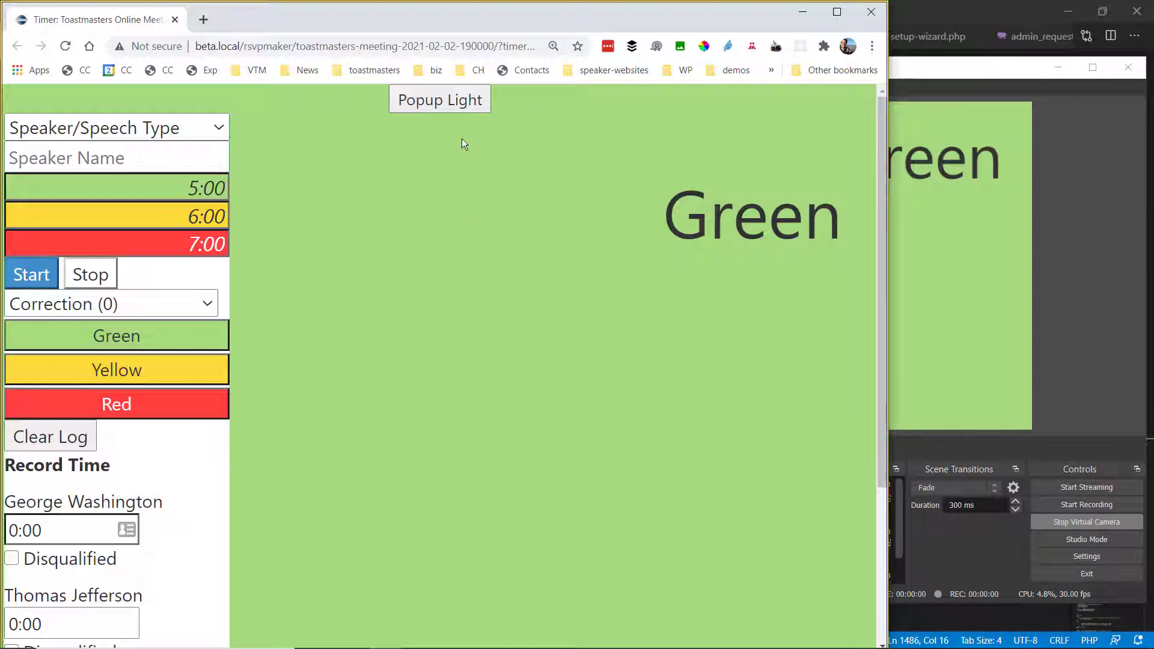
left_click(438, 99)
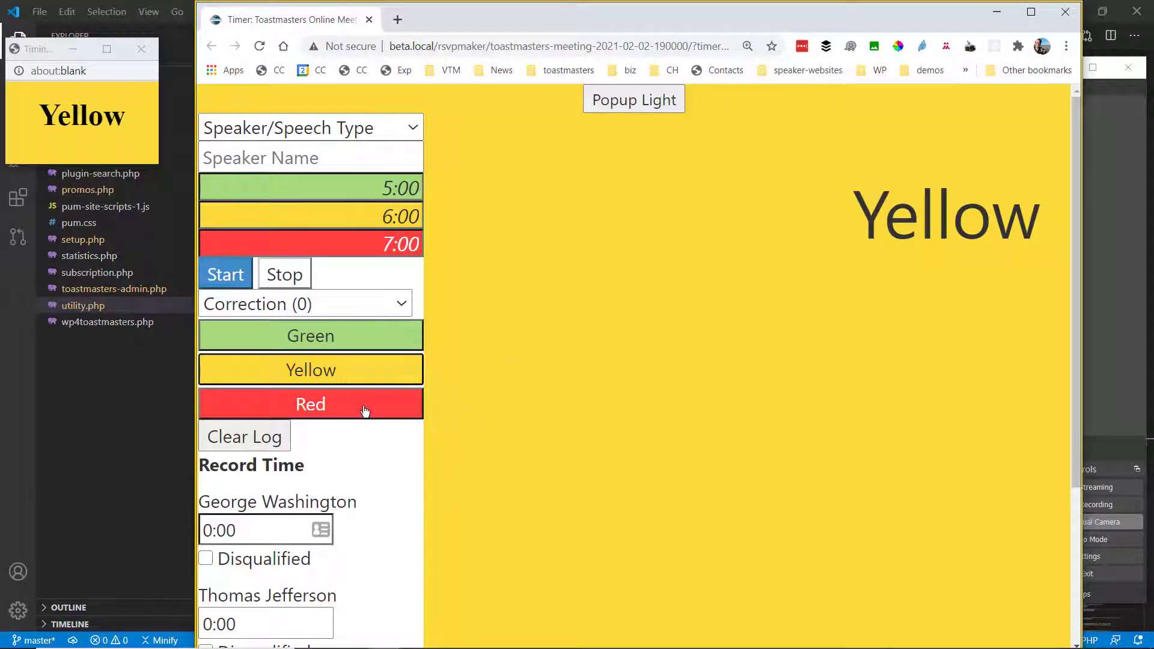
left_click(365, 410)
left_click(360, 383)
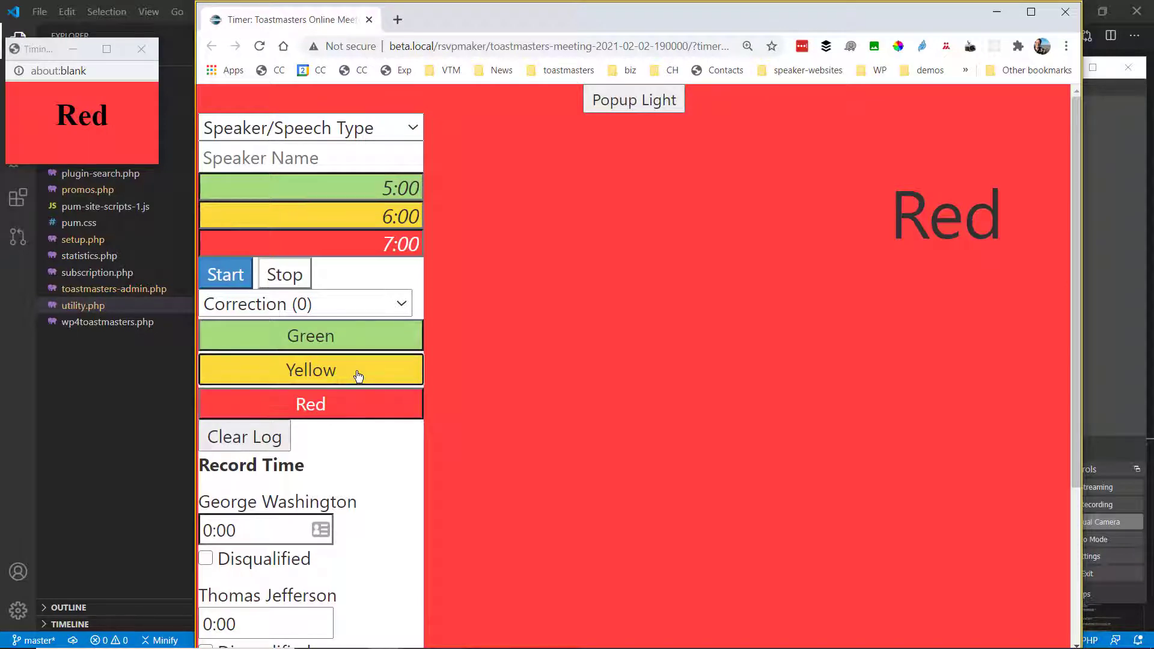
left_click(352, 343)
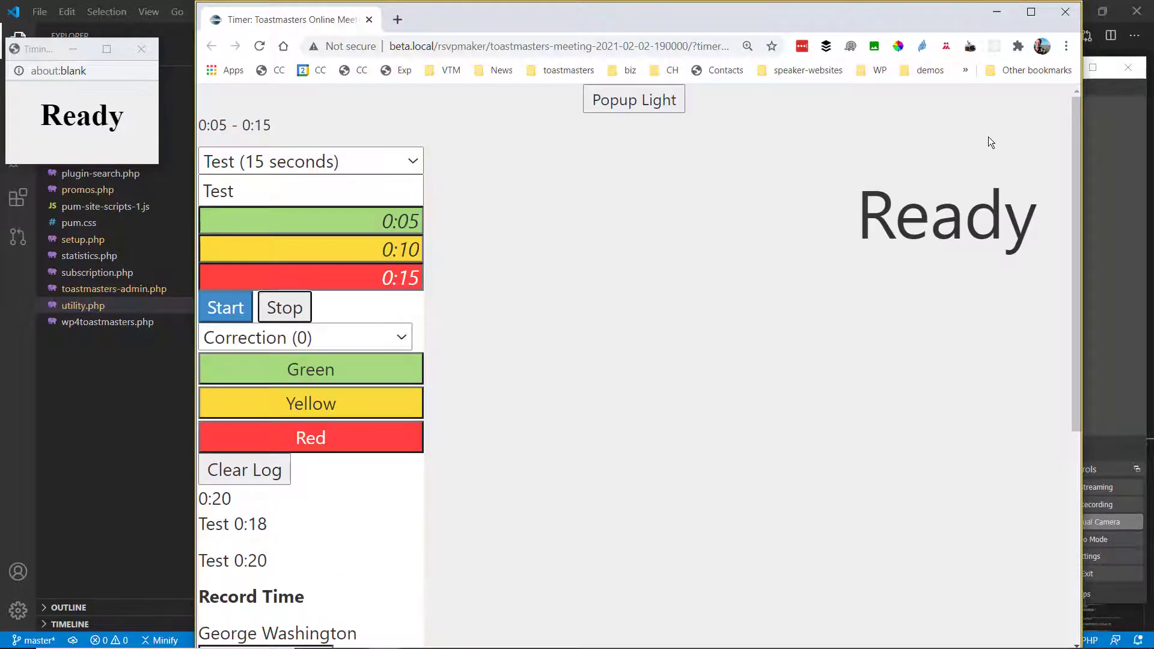
Step: Switch back to OBS and add a new scene named "Contest Timer"
right_click(1122, 163)
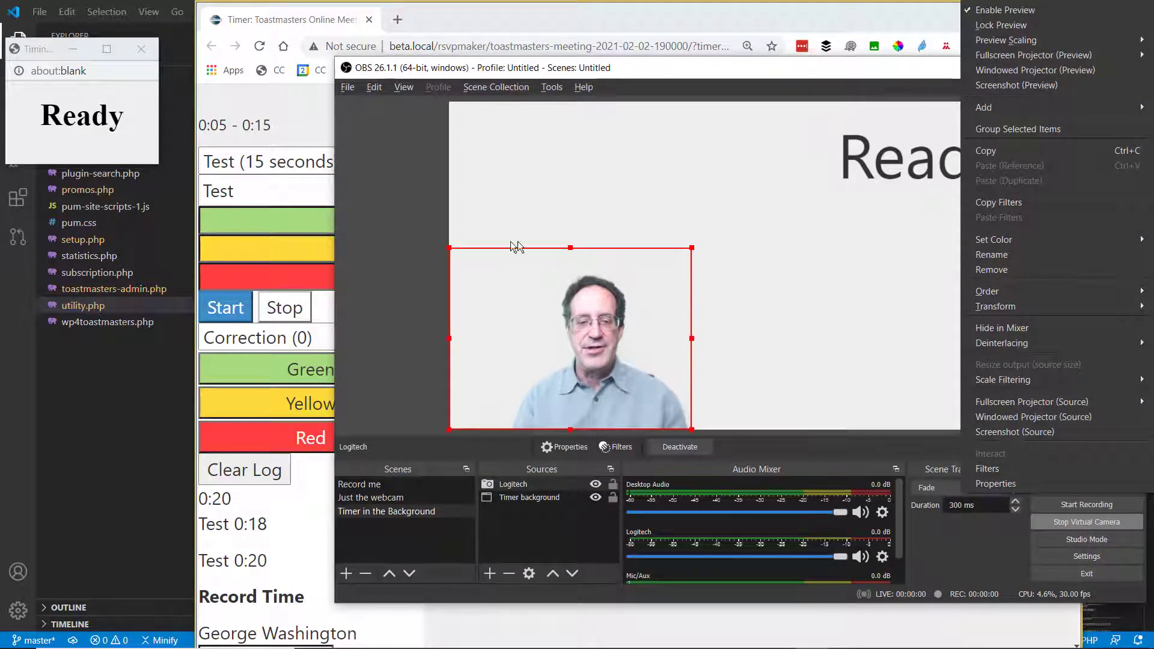
key("Escape")
left_click(421, 253)
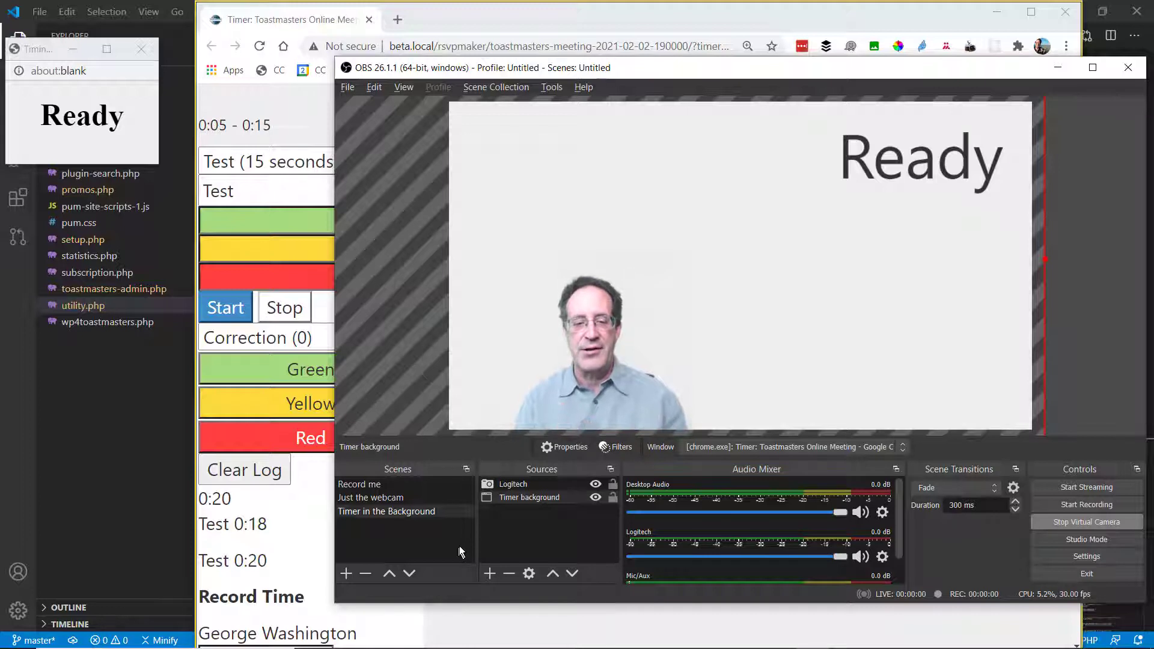
left_click(345, 574)
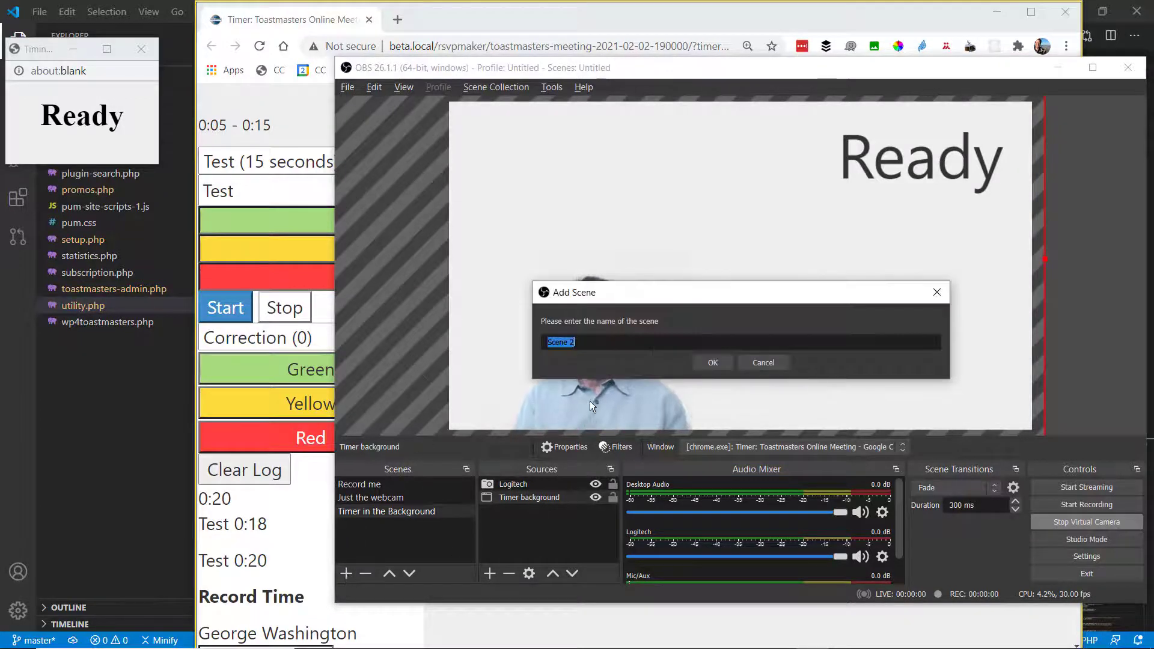
type("Contes")
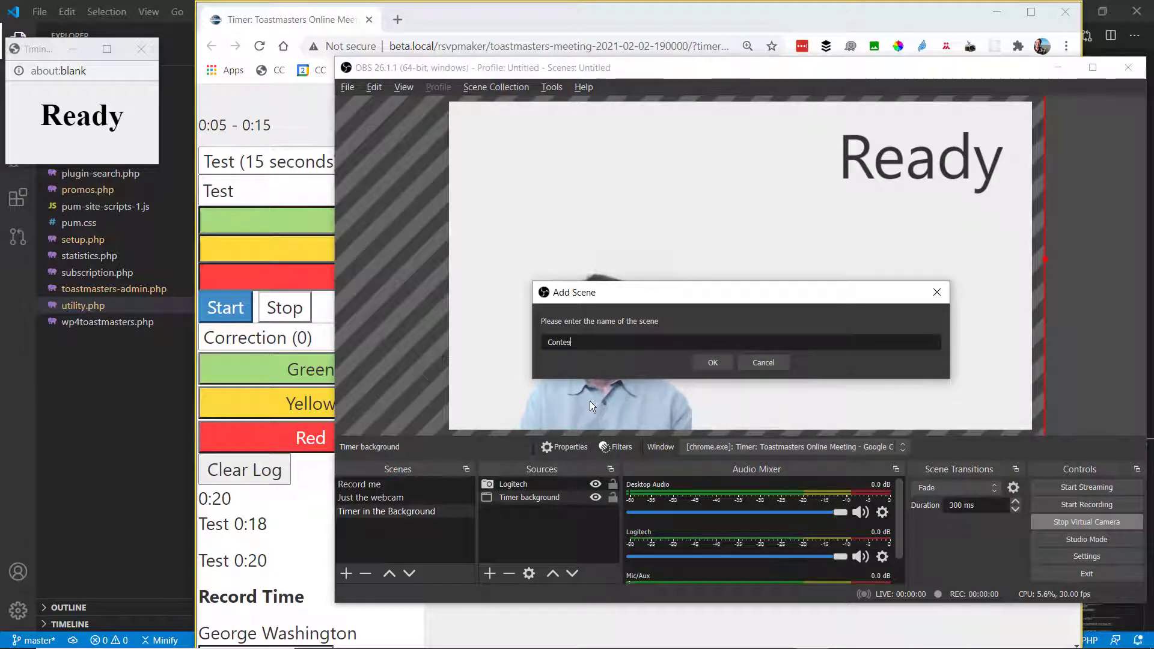
type("t Timer")
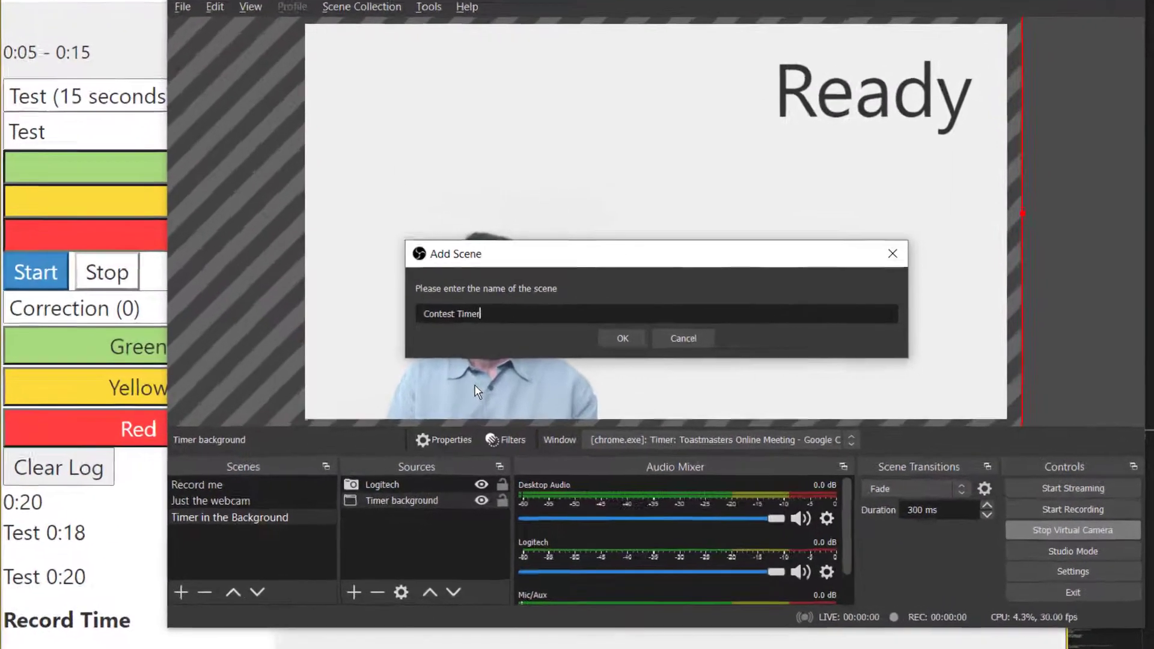
left_click(624, 338)
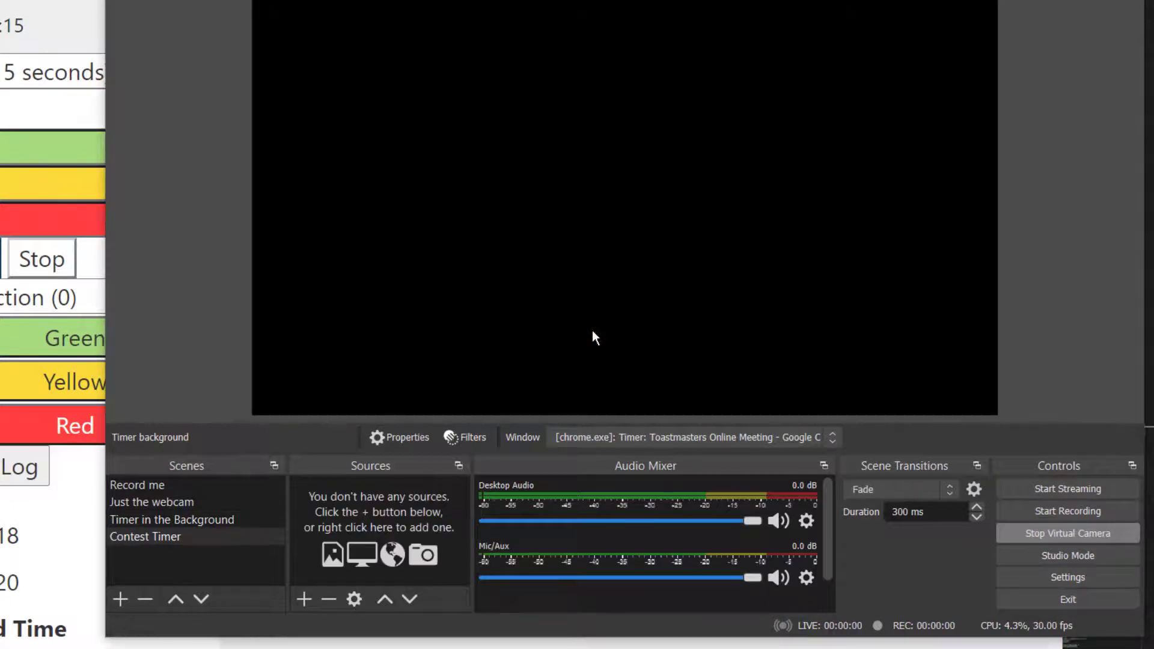
Step: Add a window capture source named "Contest Timer window" to the Contest Timer scene, capturing the Timing Light Chrome window
left_click(305, 600)
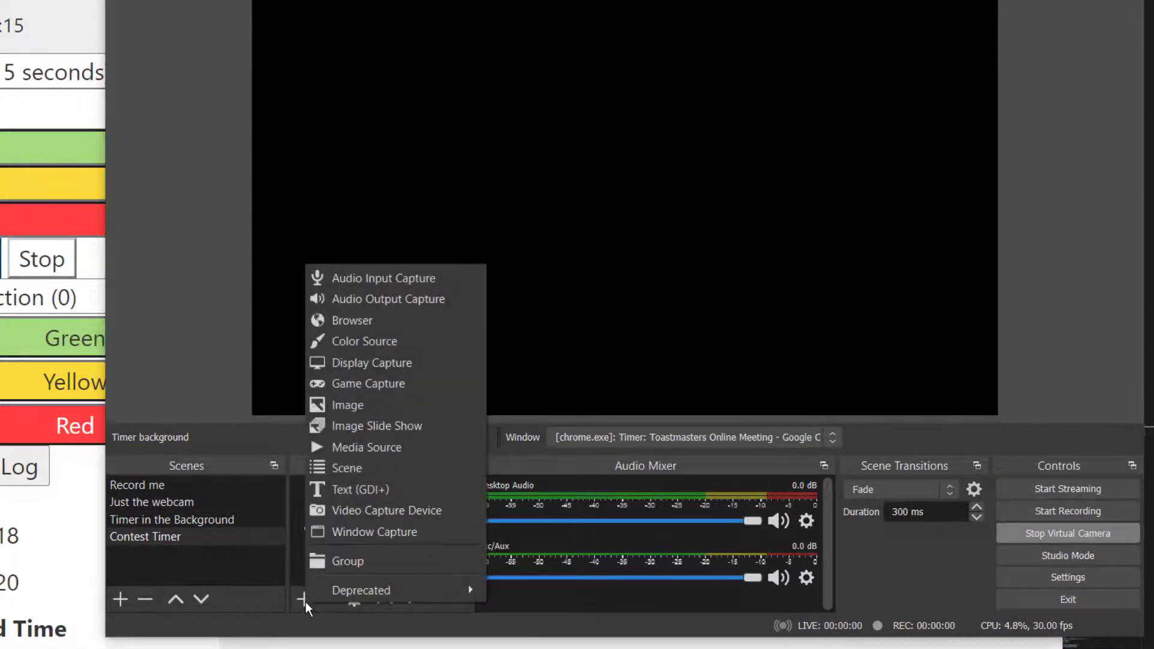
left_click(367, 533)
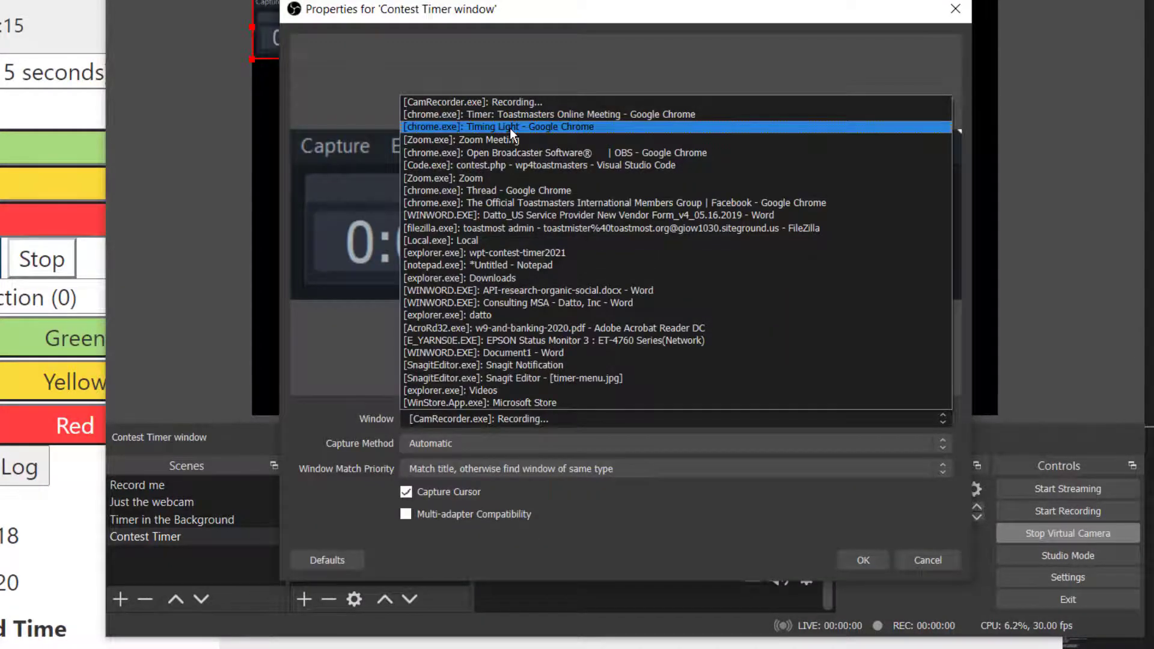
left_click(510, 127)
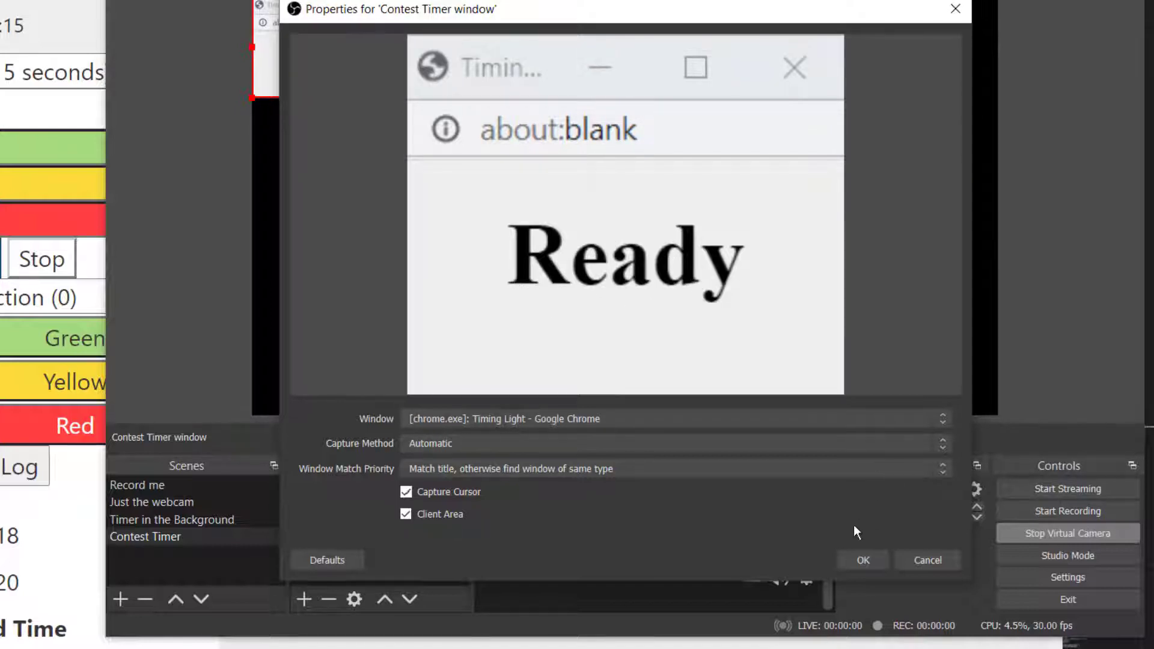
left_click(863, 560)
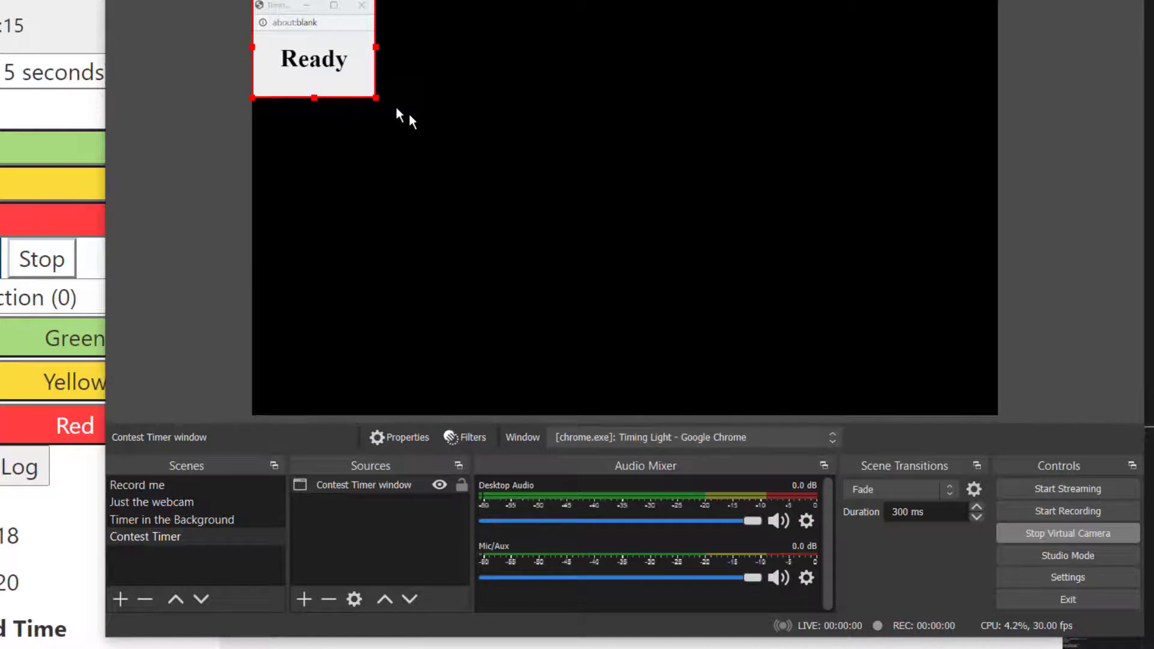
Step: Enlarge and reposition the Timing Light capture so its signal area fills the canvas and the browser's title and address bars fall outside
left_click_drag(377, 99, 1011, 328)
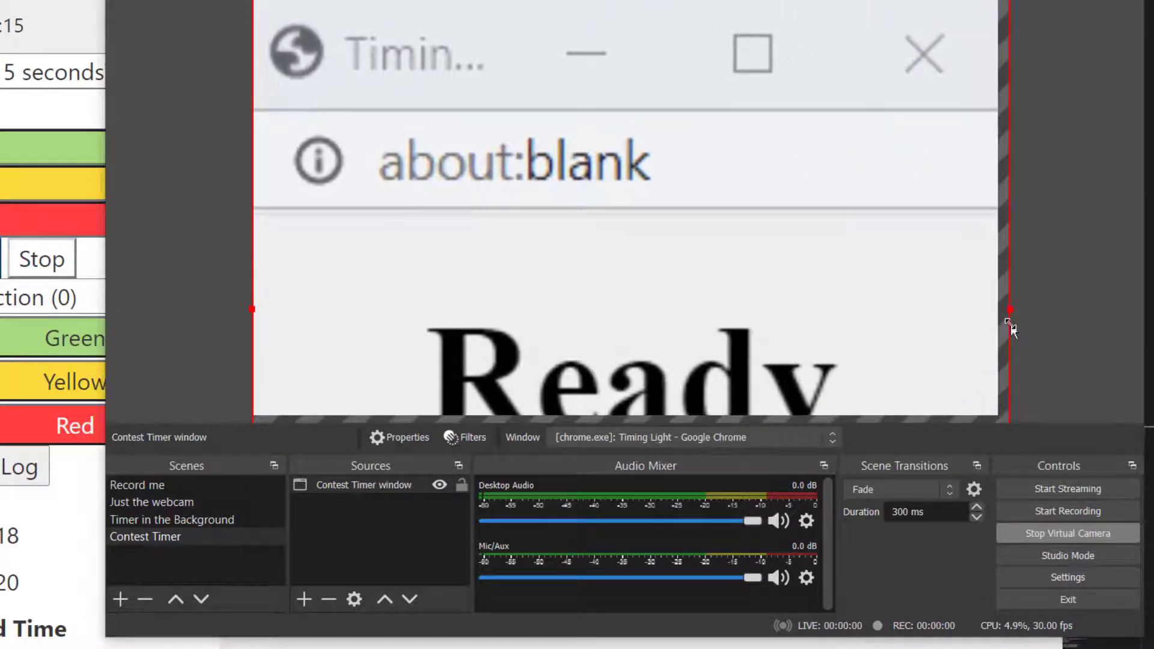
left_click_drag(821, 329, 725, 86)
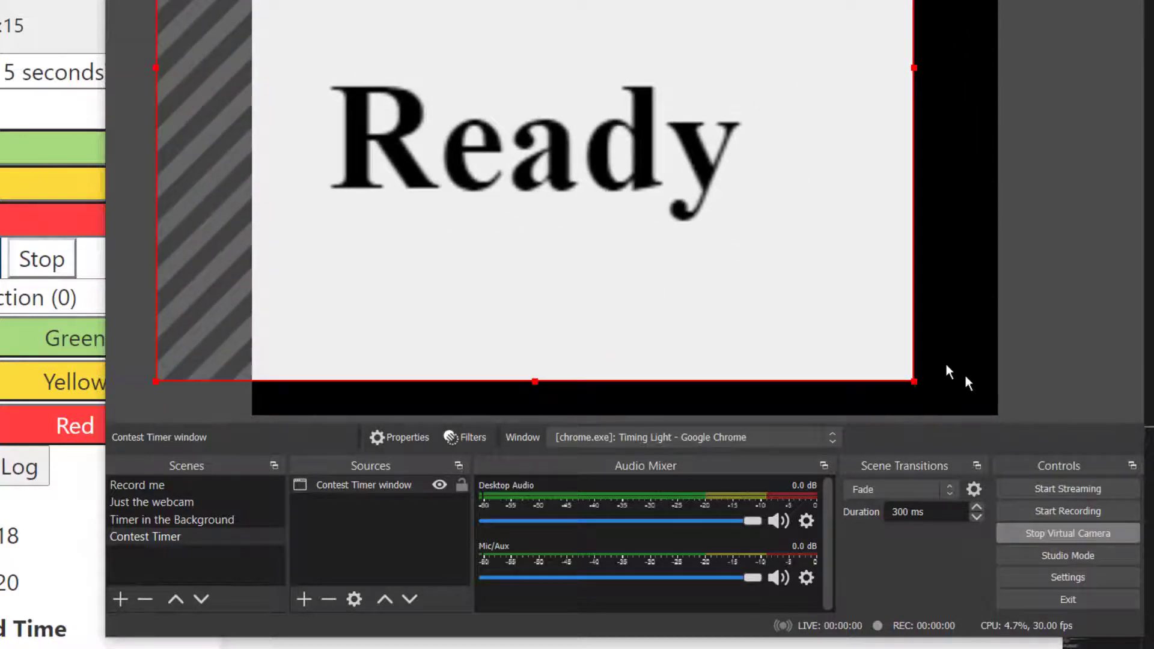
left_click_drag(913, 382, 1013, 432)
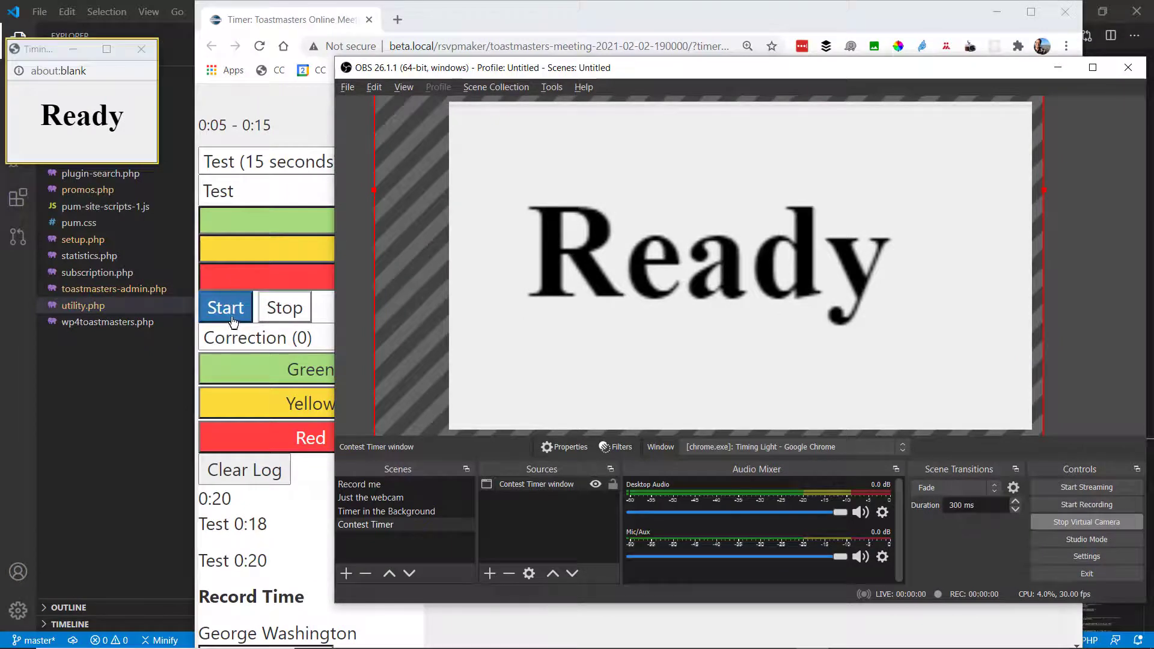
Step: Switch to the timer page and test the popup light with the Green, Yellow and Red signals
left_click(241, 376)
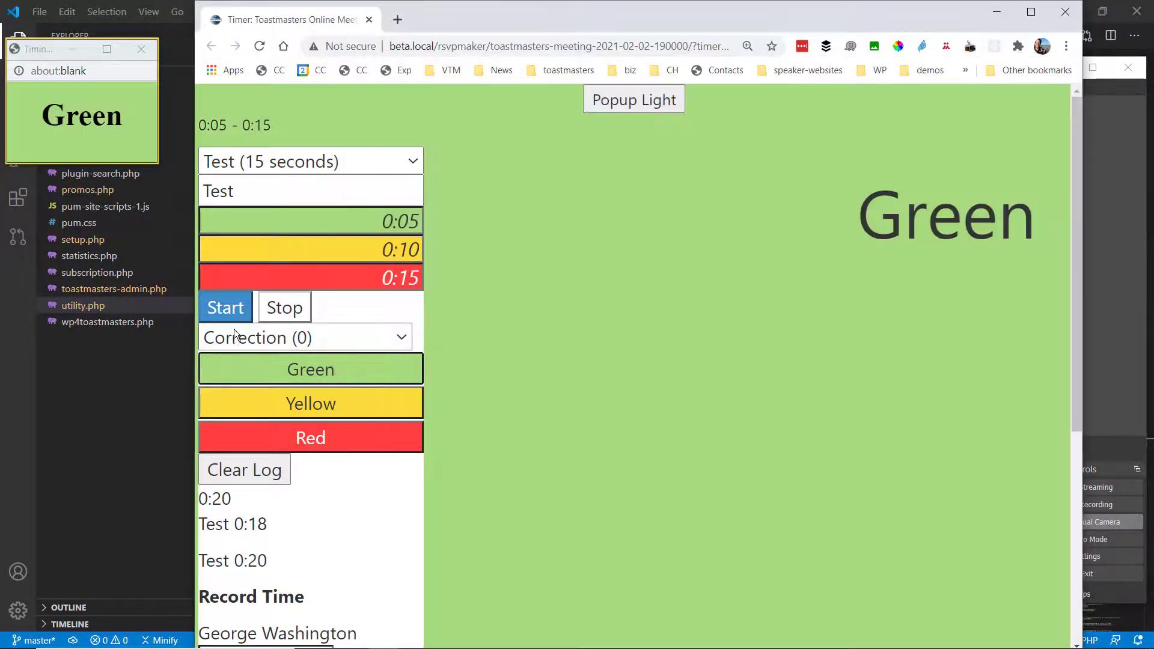
left_click(271, 402)
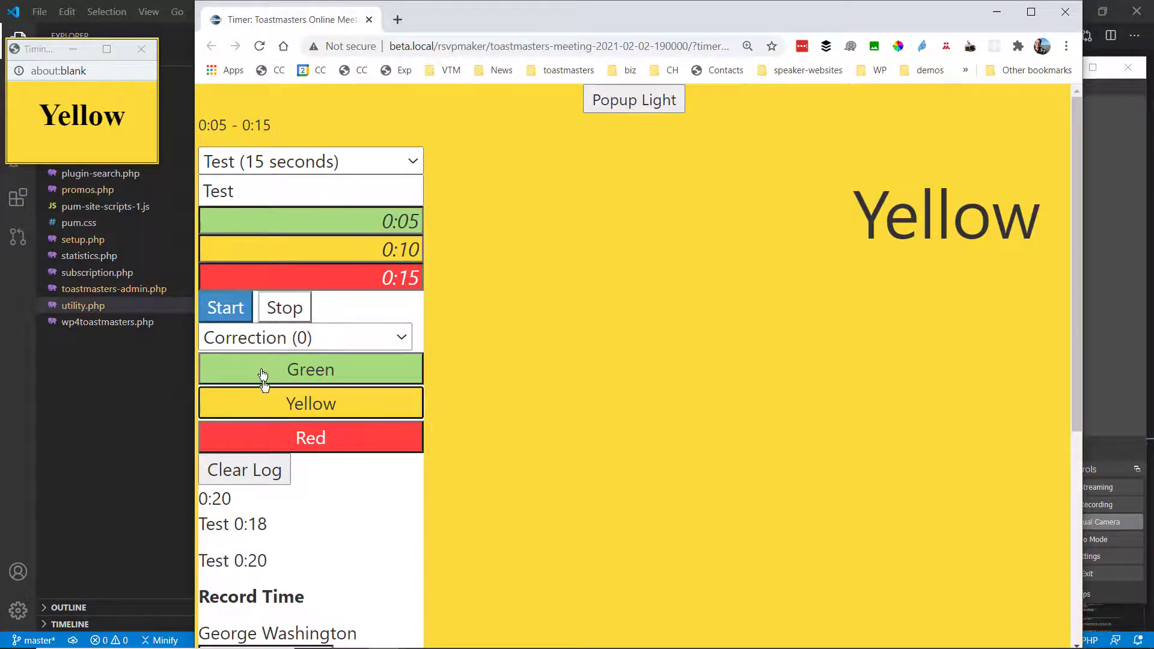
left_click(287, 436)
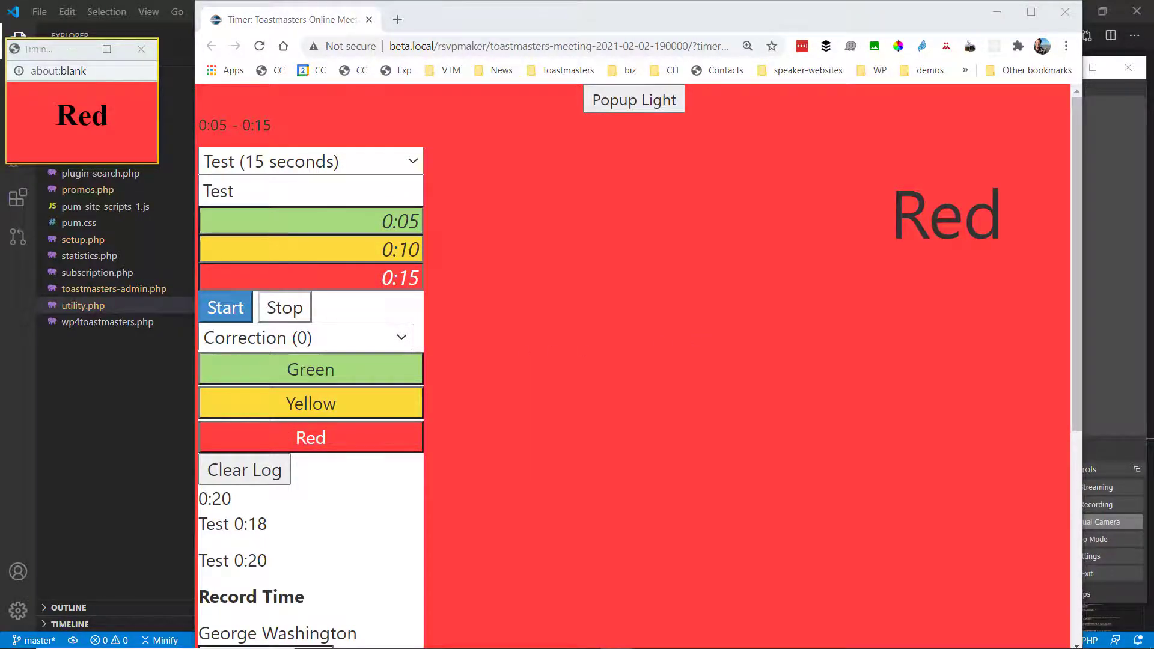
Step: Bring the Zoom meeting window onto the screen, view its video feed maximized, and restore the window to its smaller size
left_click_drag(1151, 138, 556, 29)
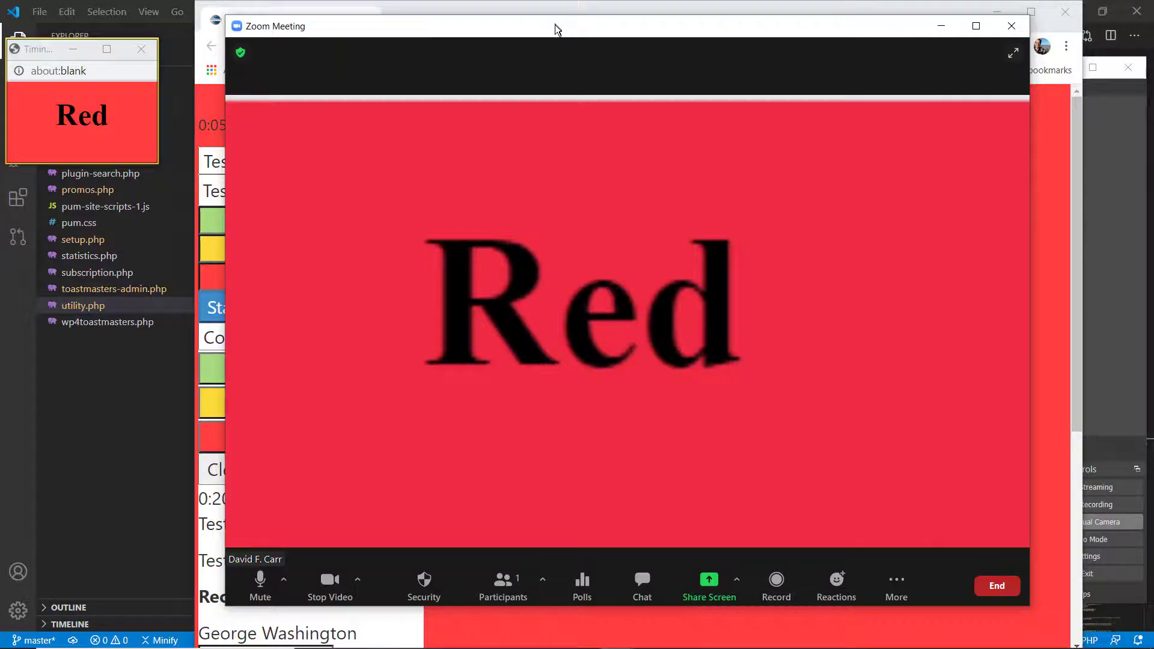
double_click(554, 24)
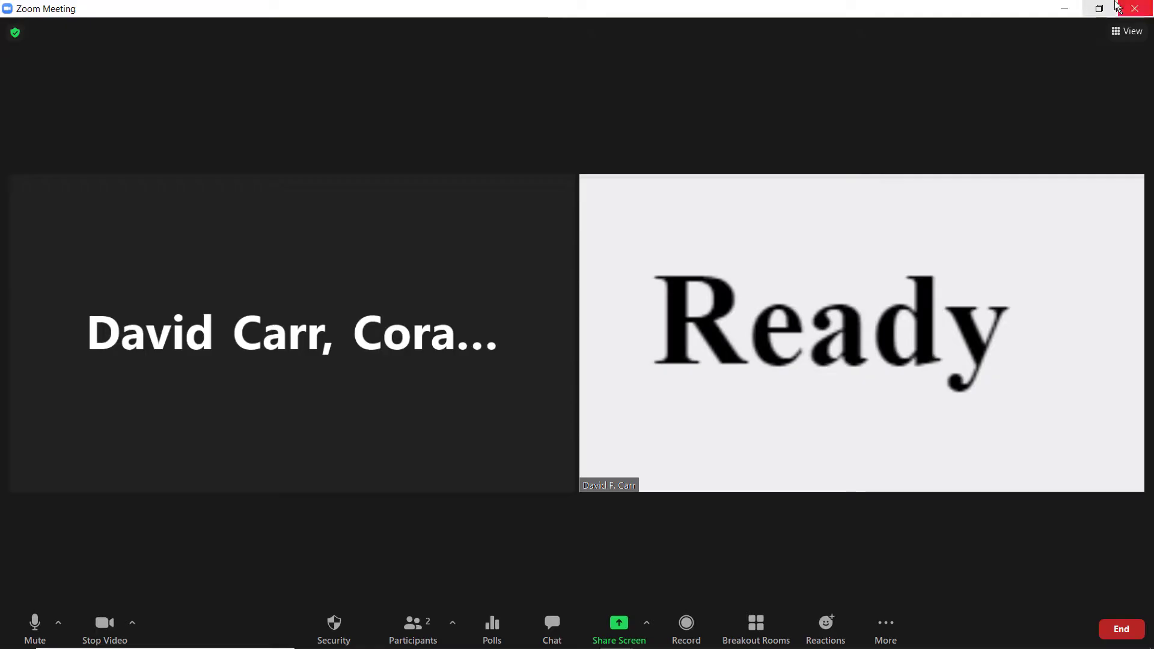
left_click(1099, 10)
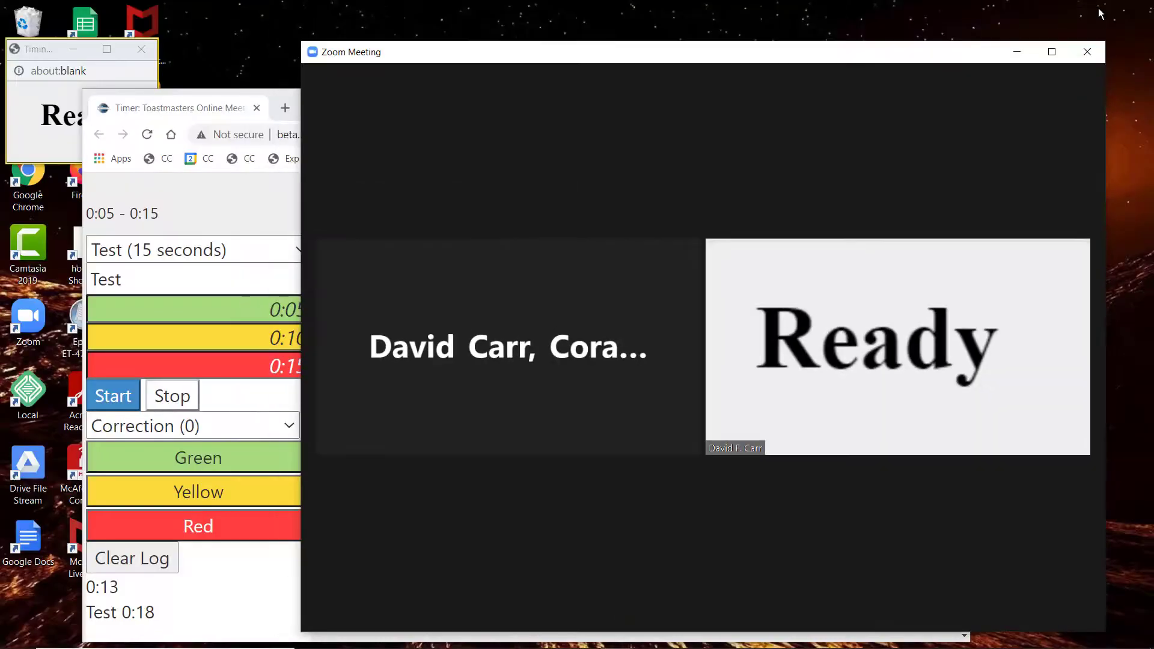
Step: Move and narrow the timer page's browser window so the OBS video tile in the Zoom meeting stays uncovered beside it
left_click(255, 219)
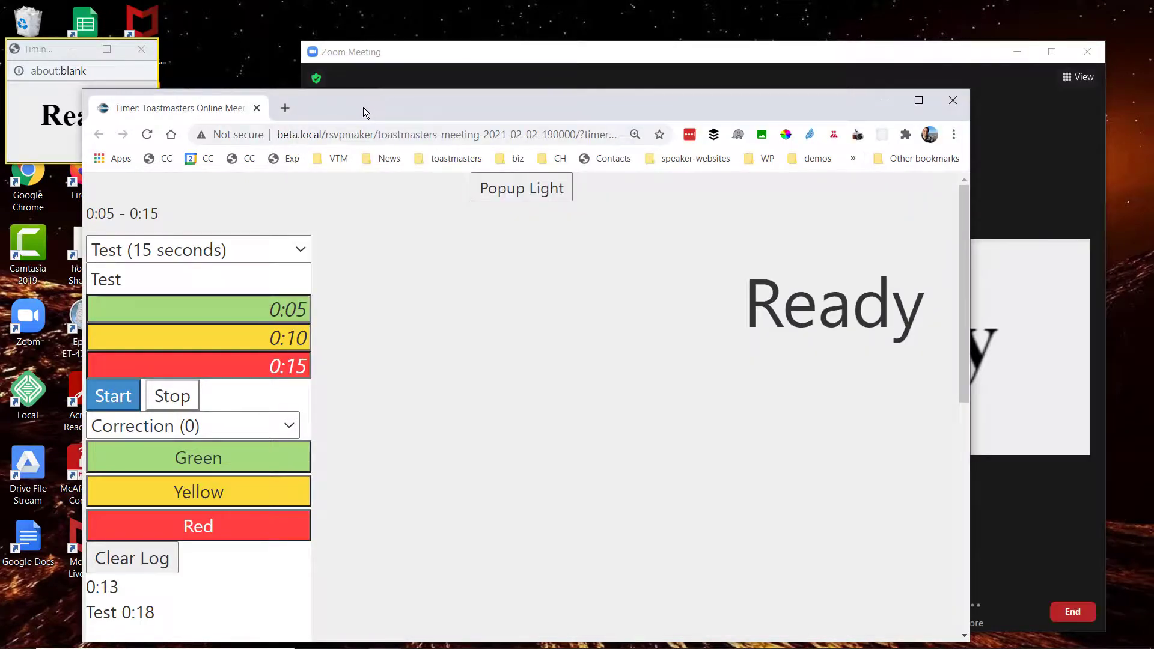
left_click_drag(363, 107, 288, 80)
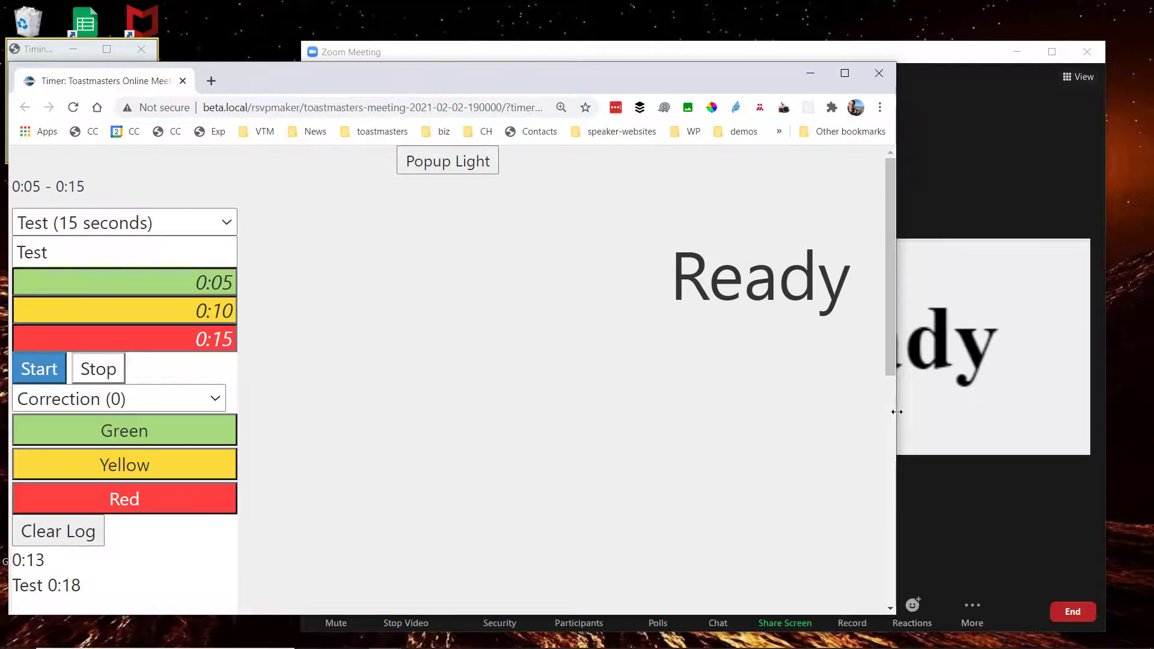
left_click_drag(897, 413, 622, 427)
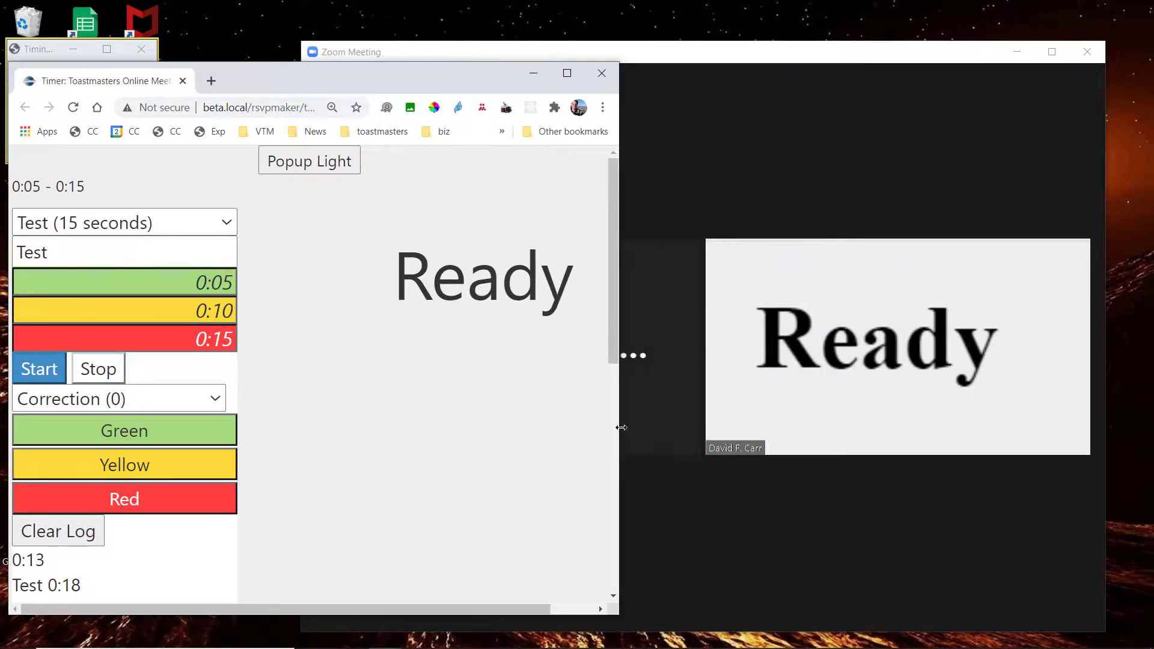
Step: Run the 15-second test timer, check its signal in the Zoom meeting, and stop the timer
left_click(47, 379)
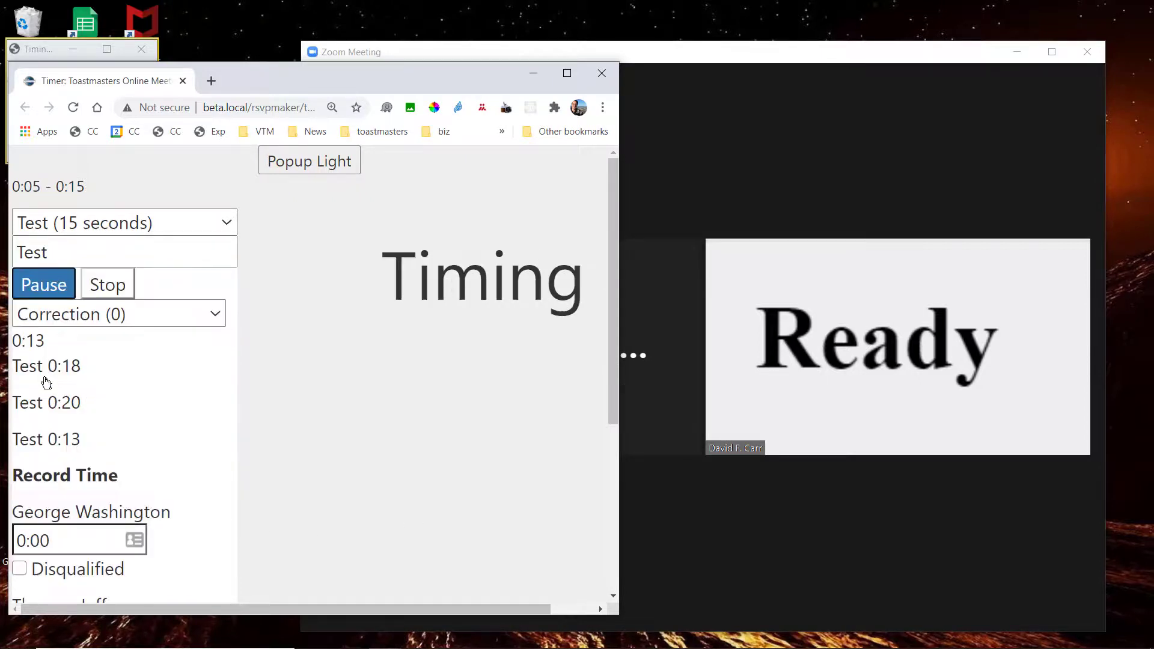
left_click(691, 186)
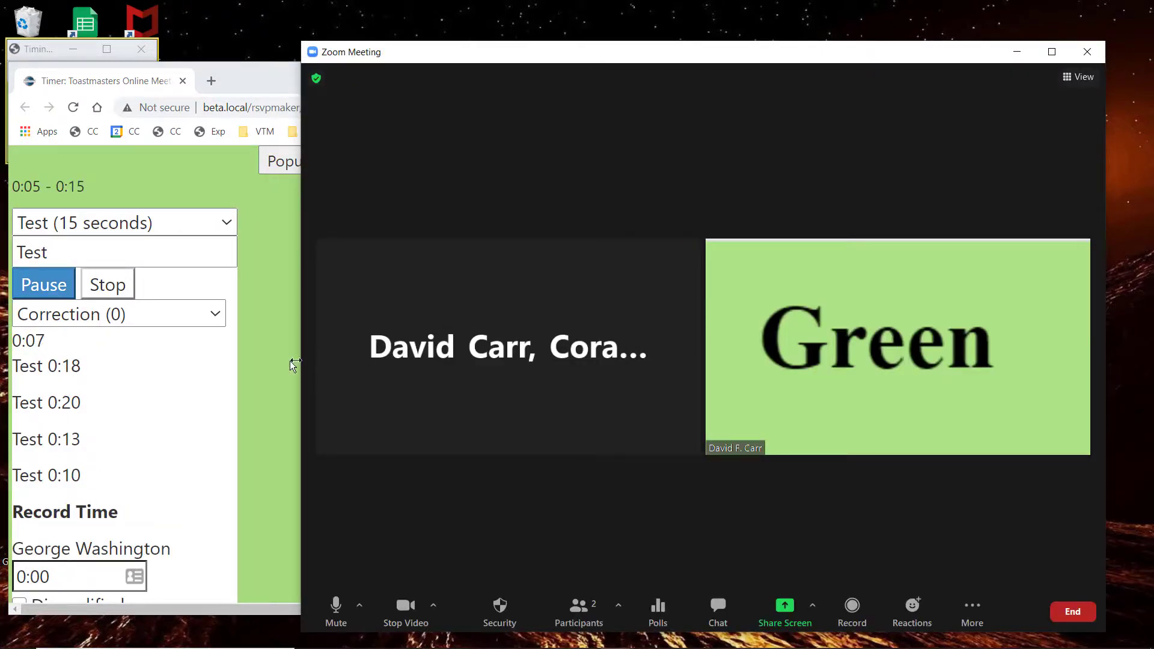
left_click(273, 355)
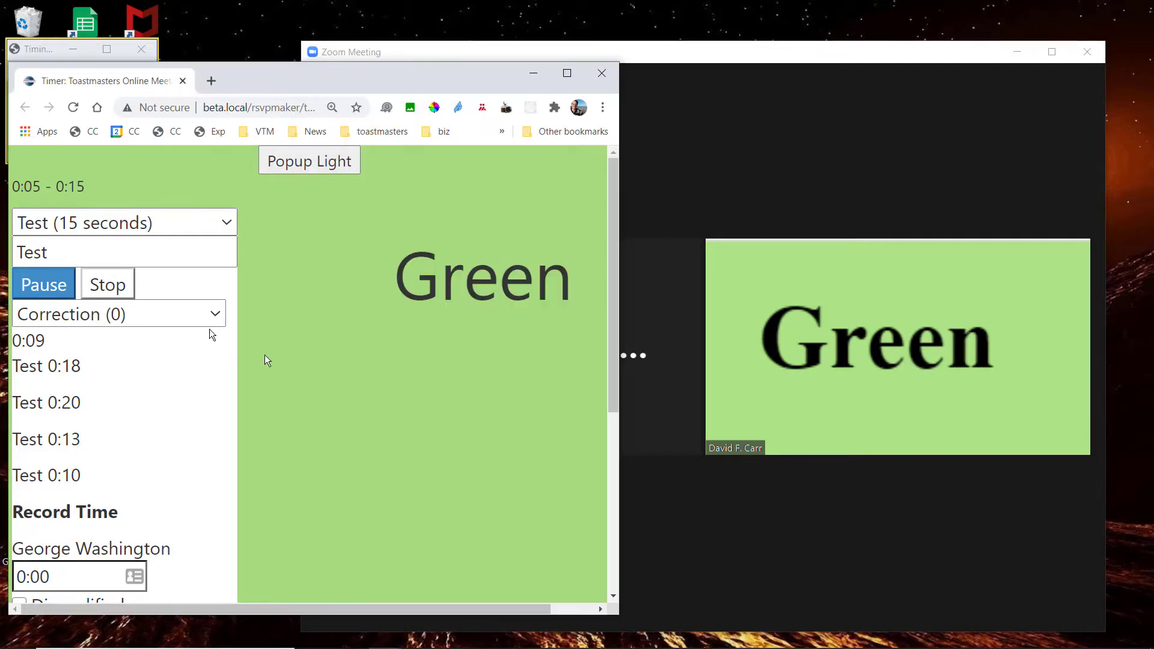
left_click(122, 285)
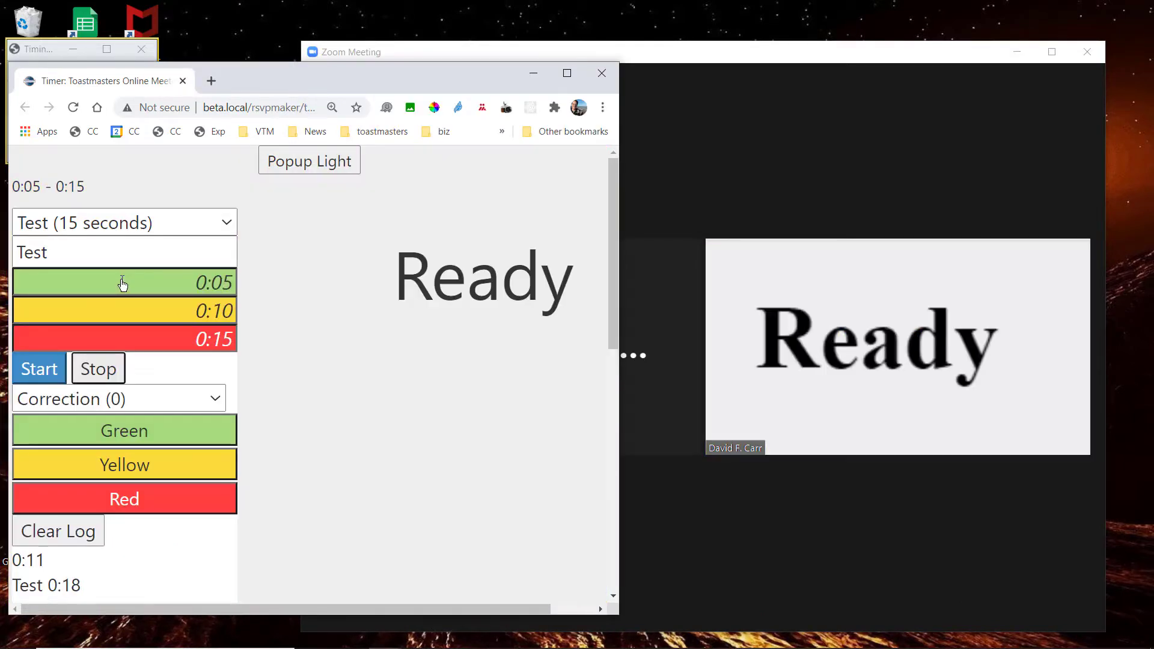